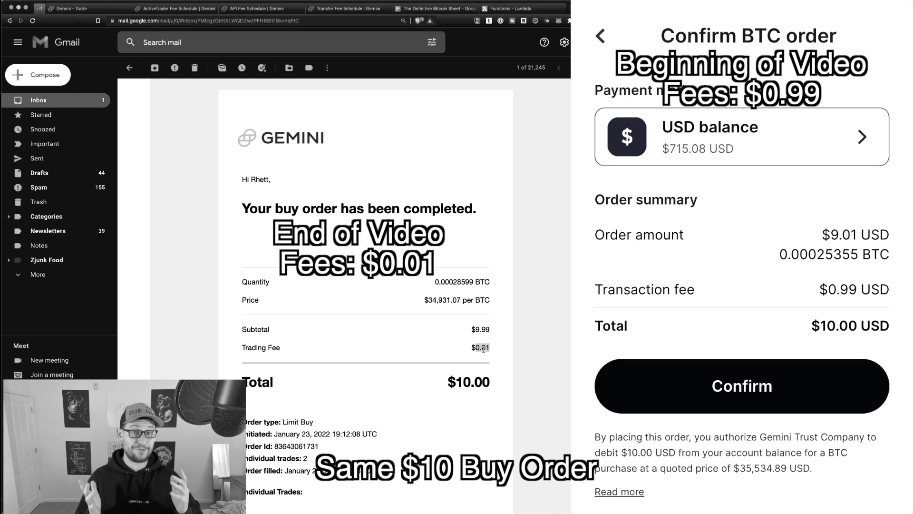
Highlight the $0.01 trading fee and $10.00 total in the receipt
{"action": "double_click", "coordinate": [483, 348]}
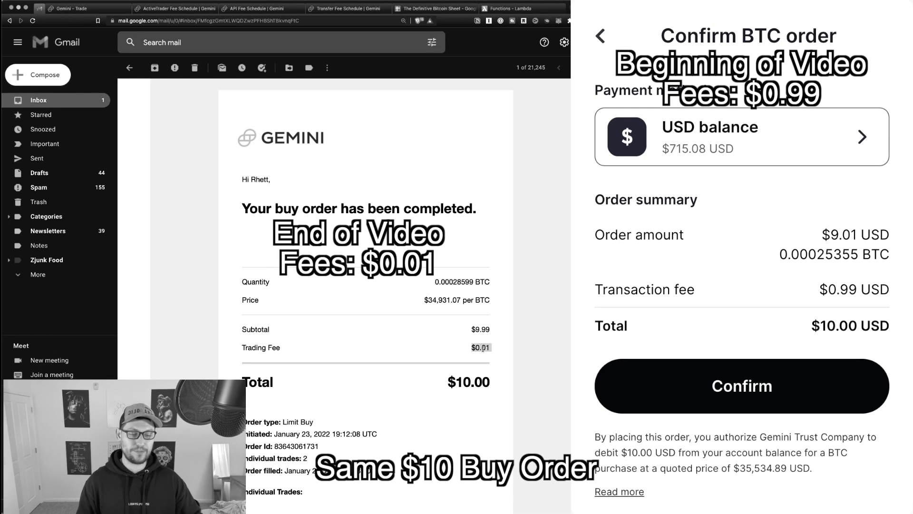
{"action": "triple_click", "coordinate": [473, 381]}
{"action": "triple_click", "coordinate": [478, 348]}
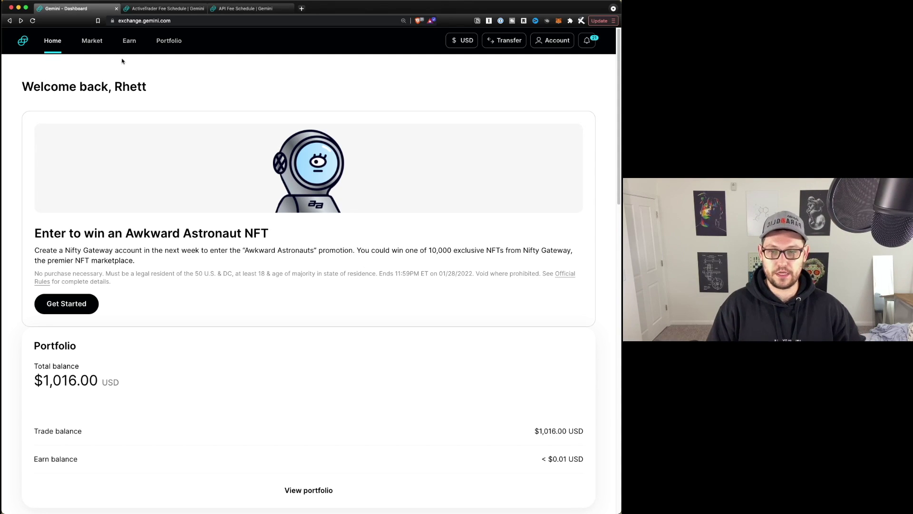
Start a one-time $10 Bitcoin buy from the market list and continue to confirmation
{"action": "left_click", "coordinate": [93, 40]}
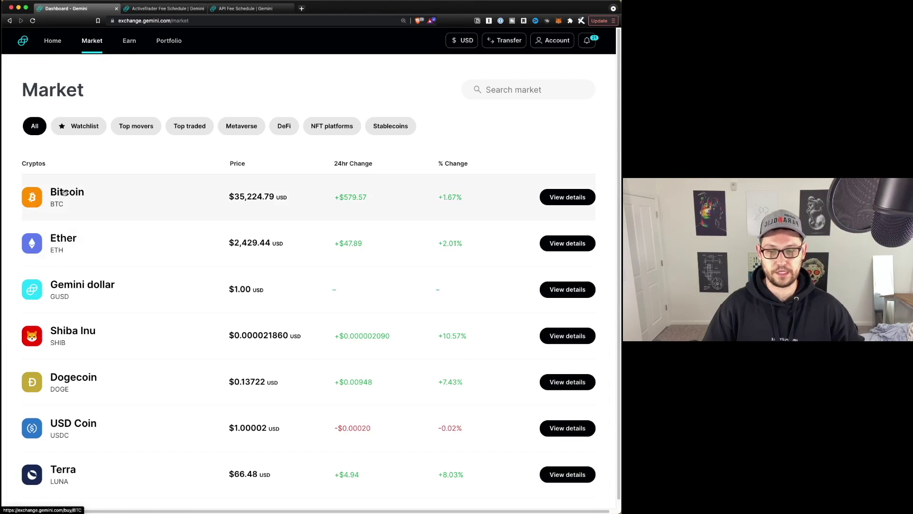
{"action": "left_click", "coordinate": [159, 193]}
{"action": "left_click", "coordinate": [482, 217]}
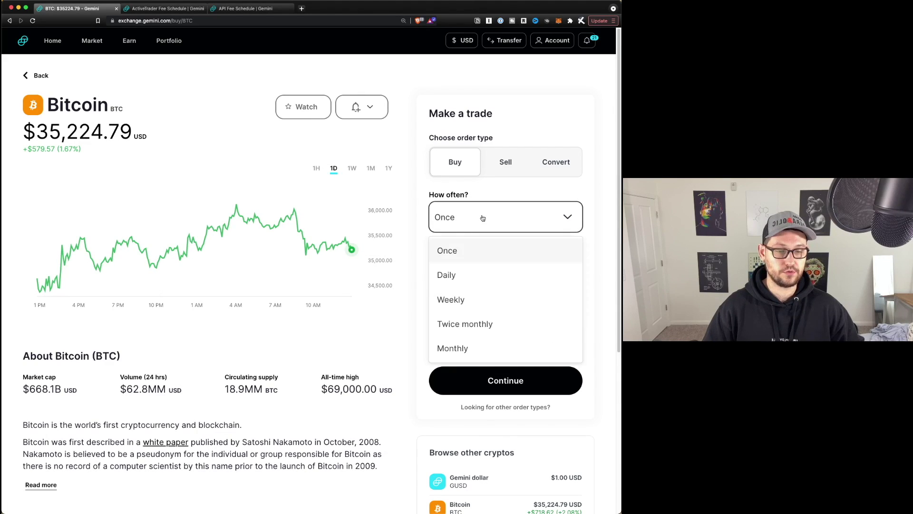
{"action": "left_click", "coordinate": [462, 227]}
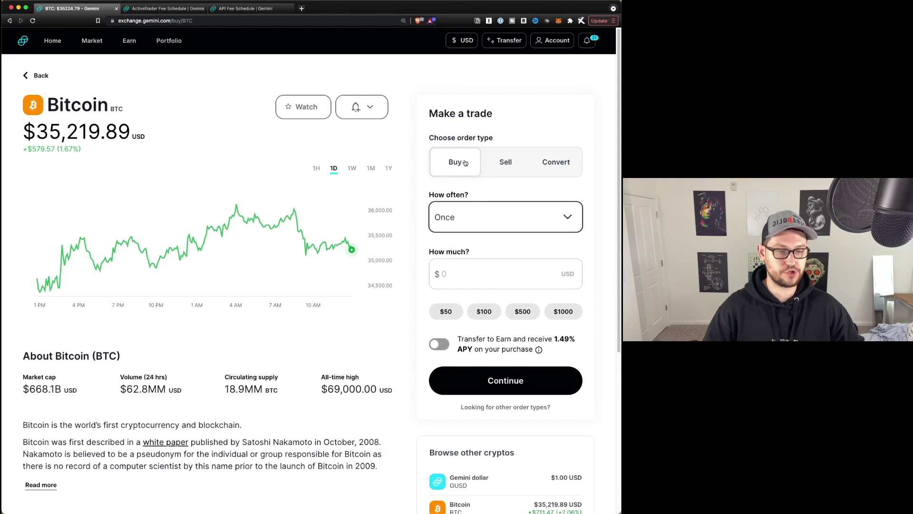
{"action": "left_click", "coordinate": [459, 274]}
{"action": "type", "text": "10"}
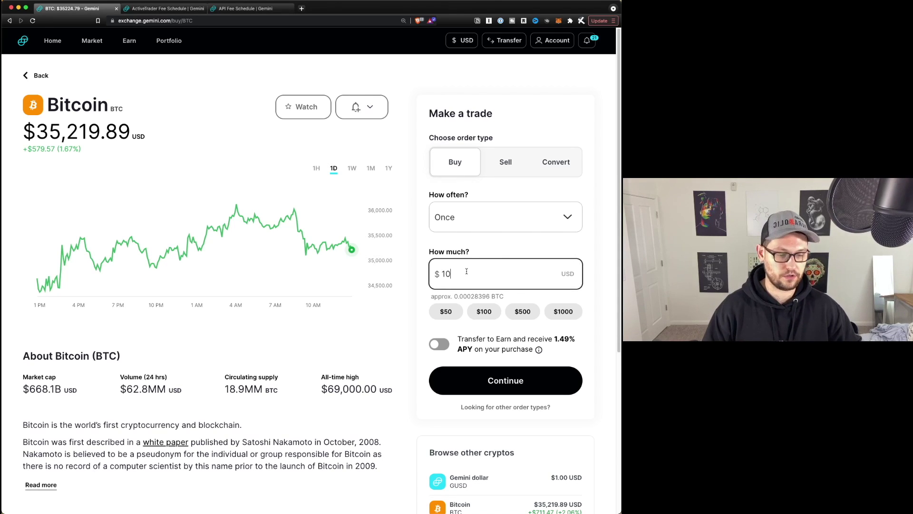
{"action": "left_click", "coordinate": [478, 378]}
Pay from the USD balance, note the $0.99 fee, and confirm the 0.00025457 BTC buy
{"action": "left_click", "coordinate": [312, 177]}
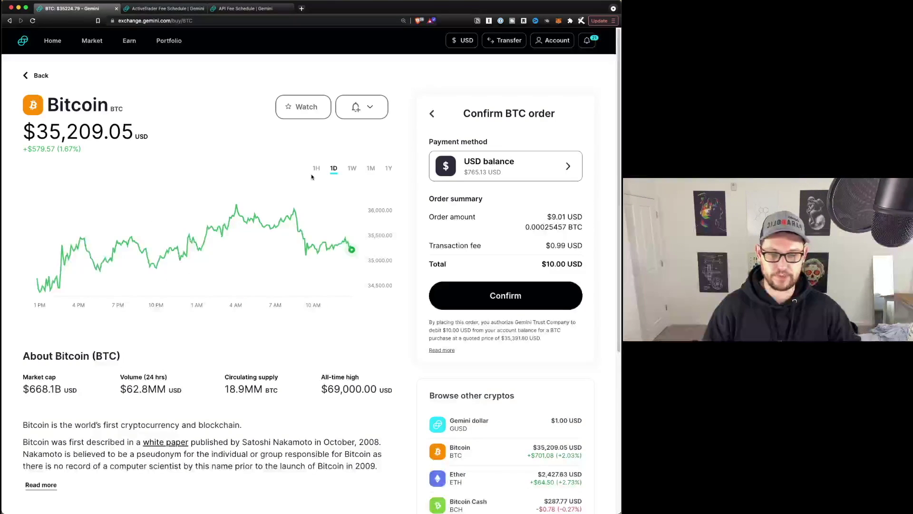
{"action": "triple_click", "coordinate": [549, 243]}
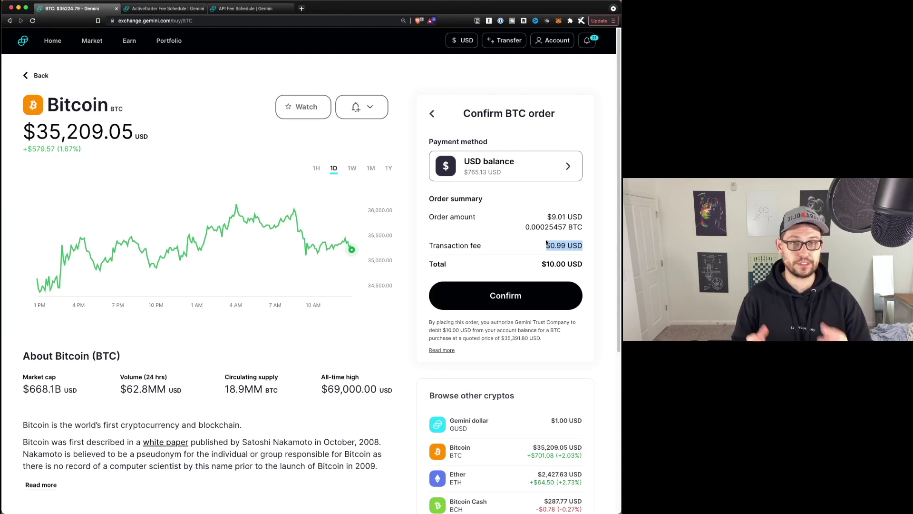
{"action": "left_click", "coordinate": [490, 291]}
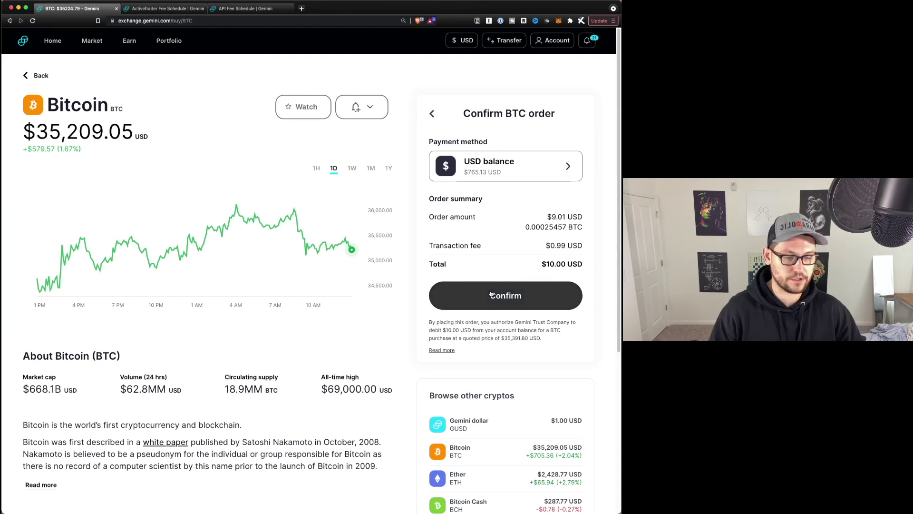
{"action": "double_click", "coordinate": [290, 276]}
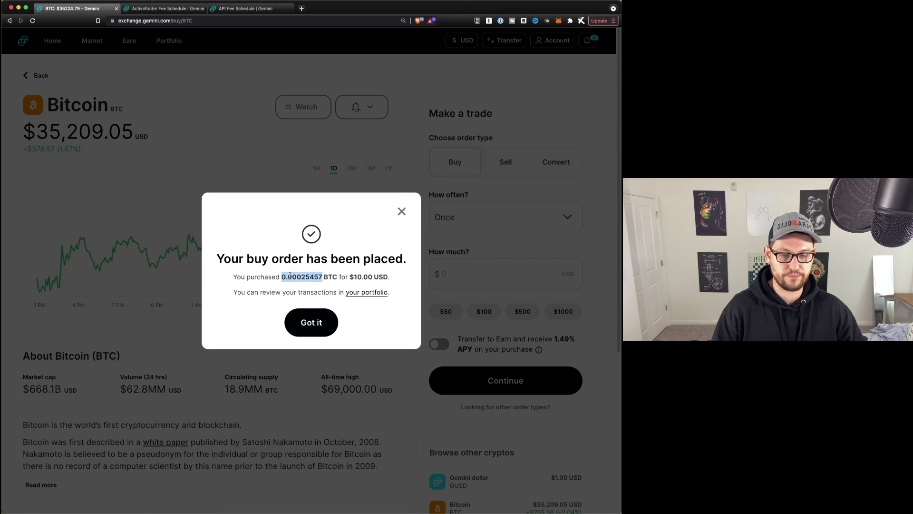
{"action": "left_click", "coordinate": [311, 322]}
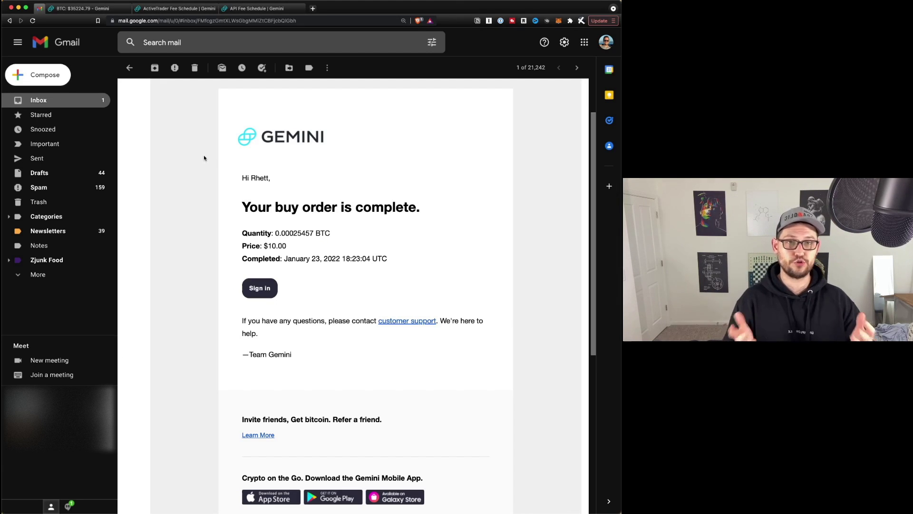
Check the receipt's 0.00025457 BTC quantity and $10.00 price, then return to Gemini
{"action": "triple_click", "coordinate": [286, 206]}
{"action": "left_click", "coordinate": [278, 233]}
{"action": "double_click", "coordinate": [293, 233]}
{"action": "double_click", "coordinate": [277, 245]}
{"action": "double_click", "coordinate": [284, 233]}
{"action": "left_click", "coordinate": [258, 179]}
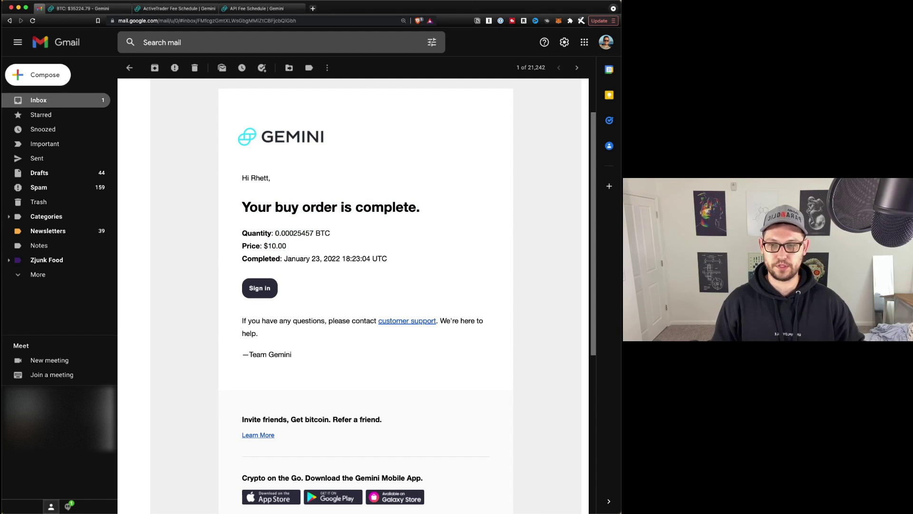
{"action": "left_click", "coordinate": [78, 8]}
{"action": "scroll", "coordinate": [116, 384], "scroll_direction": "down", "scroll_amount": 5}
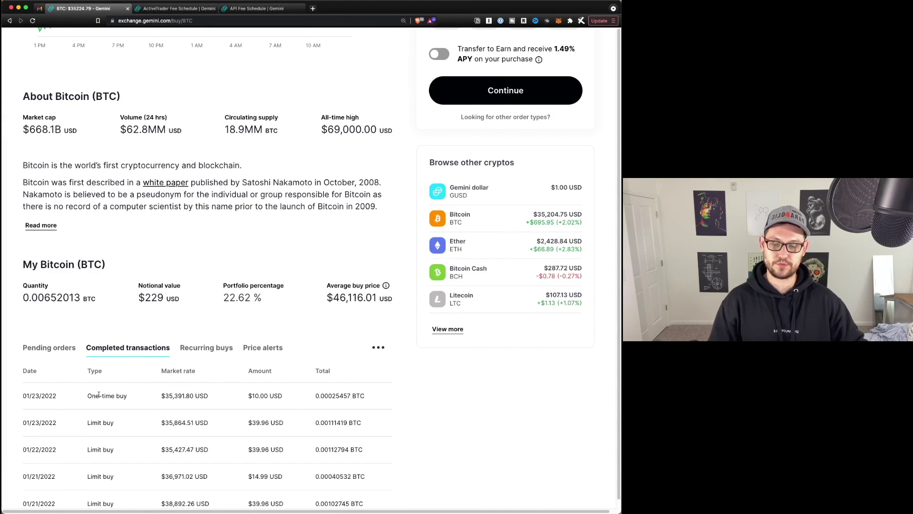
{"action": "triple_click", "coordinate": [99, 395]}
{"action": "double_click", "coordinate": [259, 396]}
{"action": "double_click", "coordinate": [331, 396]}
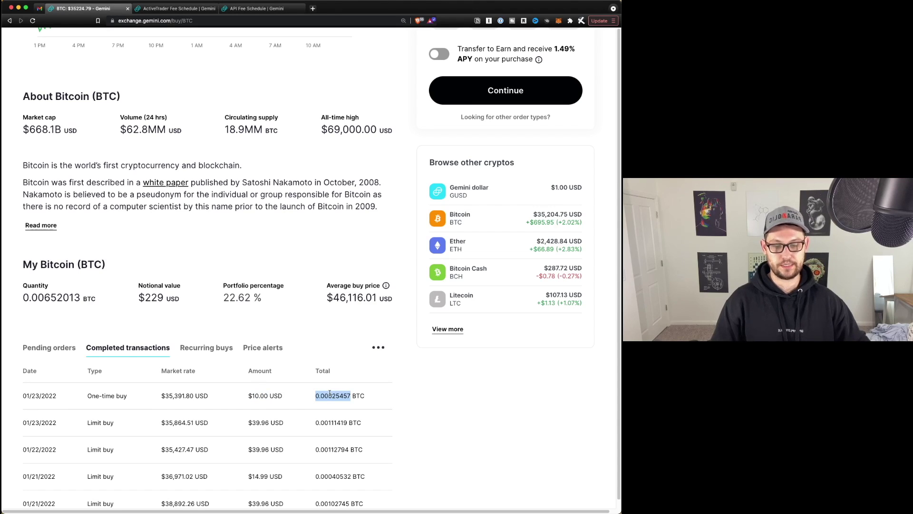
{"action": "left_click", "coordinate": [377, 349]}
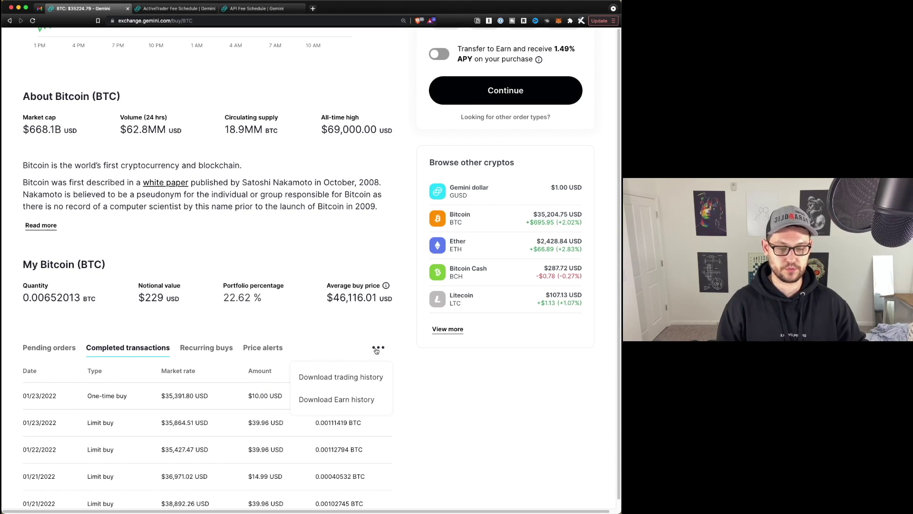
{"action": "scroll", "coordinate": [211, 72], "scroll_direction": "up", "scroll_amount": 6}
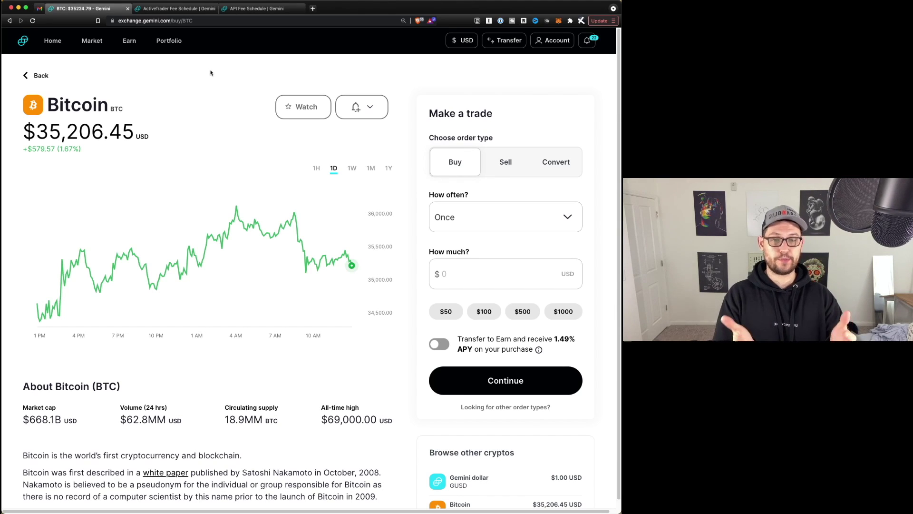
{"action": "left_click", "coordinate": [169, 8]}
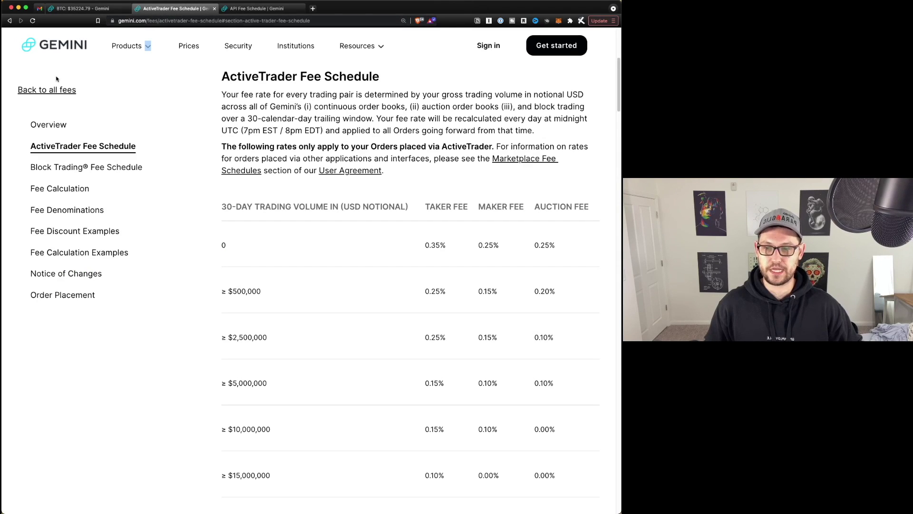
Open the Web Fee Schedule and note the $0.99 fee for $10.00 orders
{"action": "left_click", "coordinate": [58, 90]}
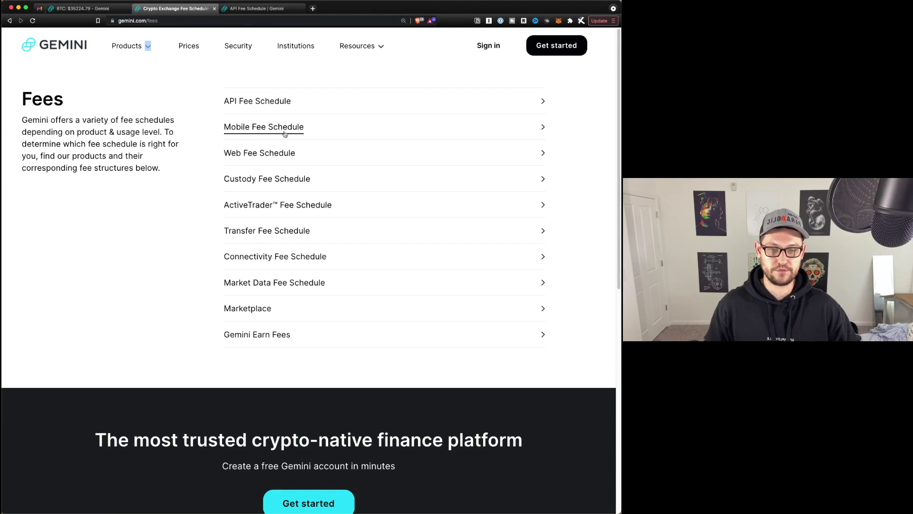
{"action": "left_click", "coordinate": [274, 153]}
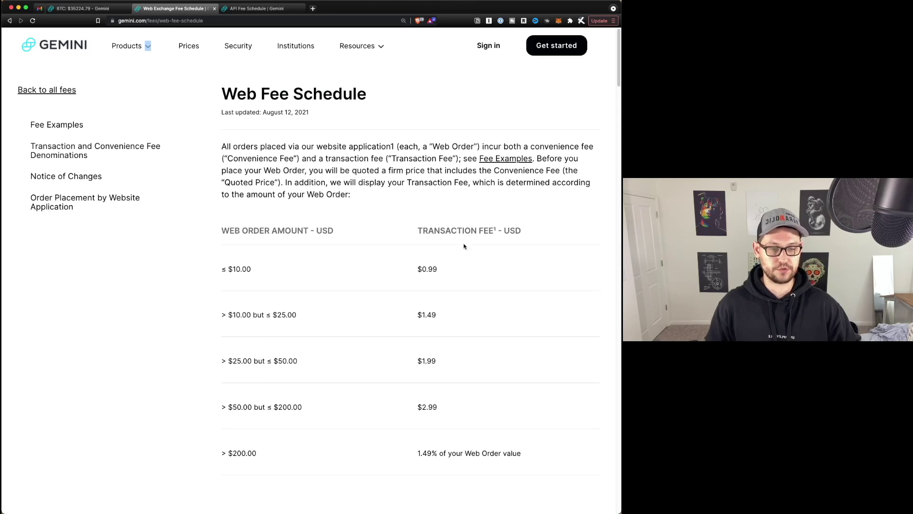
{"action": "scroll", "coordinate": [461, 246], "scroll_direction": "down", "scroll_amount": 1}
{"action": "double_click", "coordinate": [242, 248]}
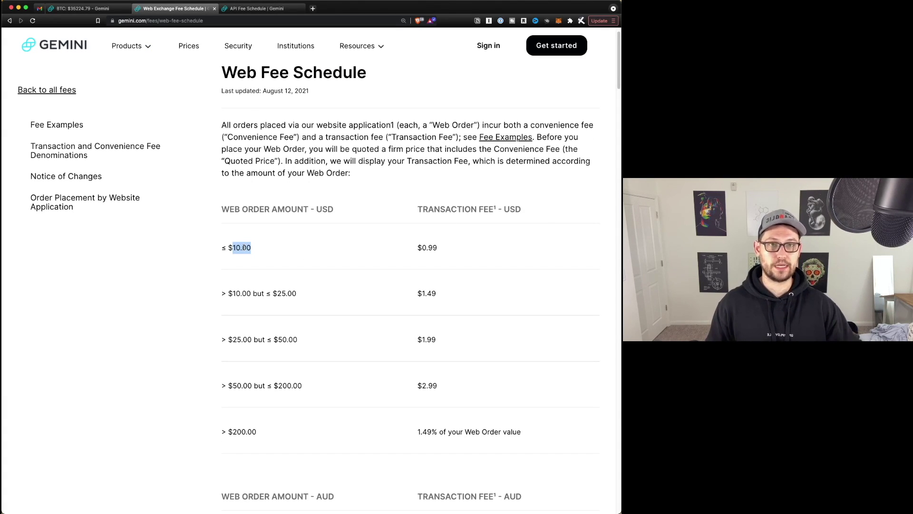
{"action": "double_click", "coordinate": [426, 247]}
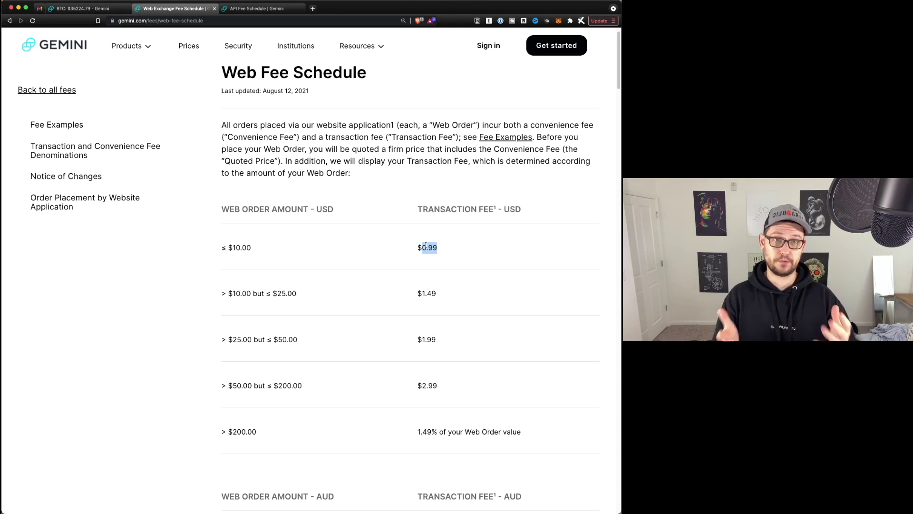
Note the 1.49% fee for orders over $200.00, then open the ActiveTrader schedule
{"action": "double_click", "coordinate": [232, 426]}
{"action": "double_click", "coordinate": [419, 433]}
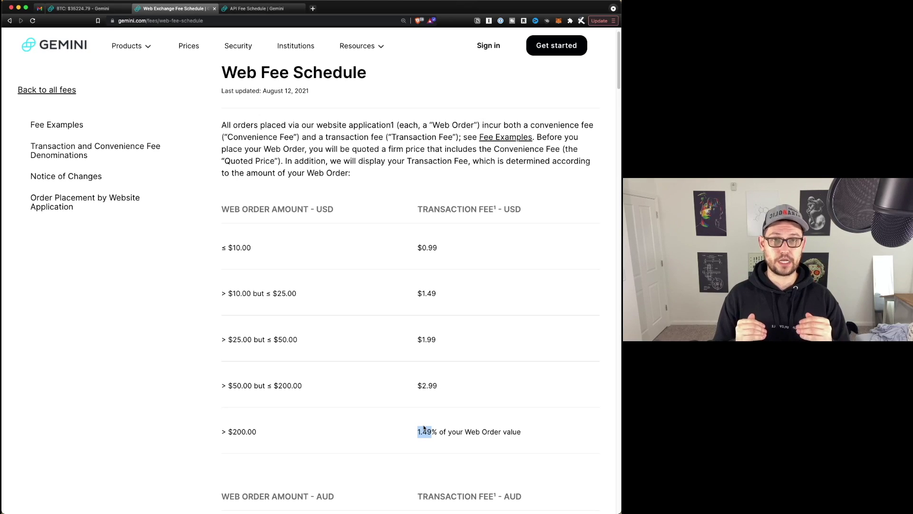
{"action": "triple_click", "coordinate": [424, 429]}
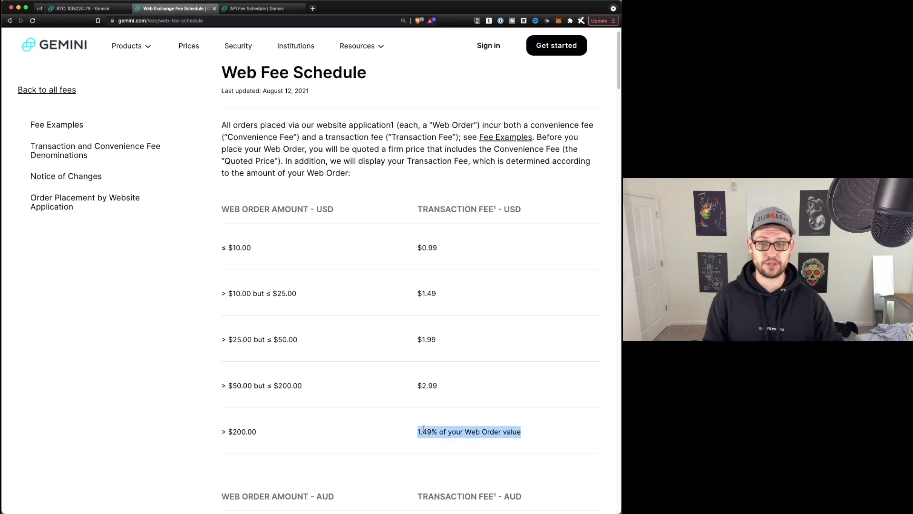
{"action": "left_click", "coordinate": [33, 90]}
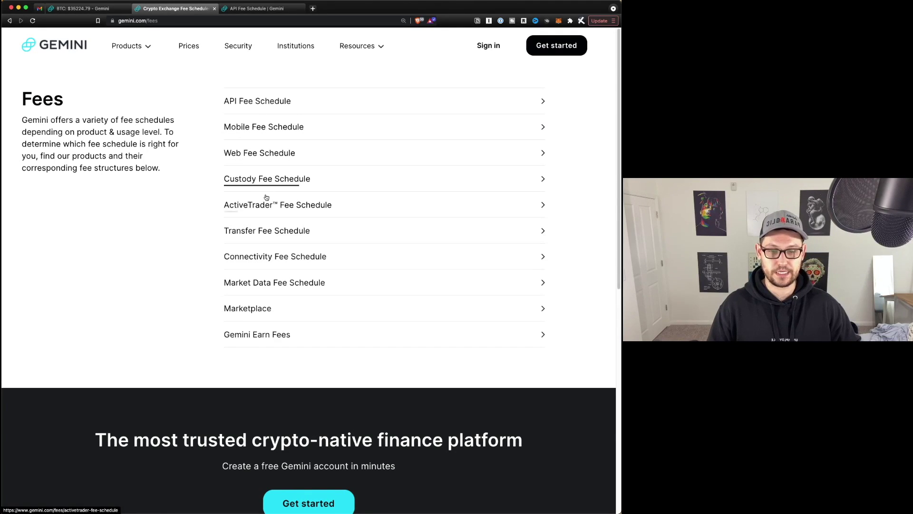
{"action": "left_click", "coordinate": [312, 211]}
Mark the 0.35% taker and 0.25% maker fees and calculate 10/0.25
{"action": "scroll", "coordinate": [314, 217], "scroll_direction": "down", "scroll_amount": 5}
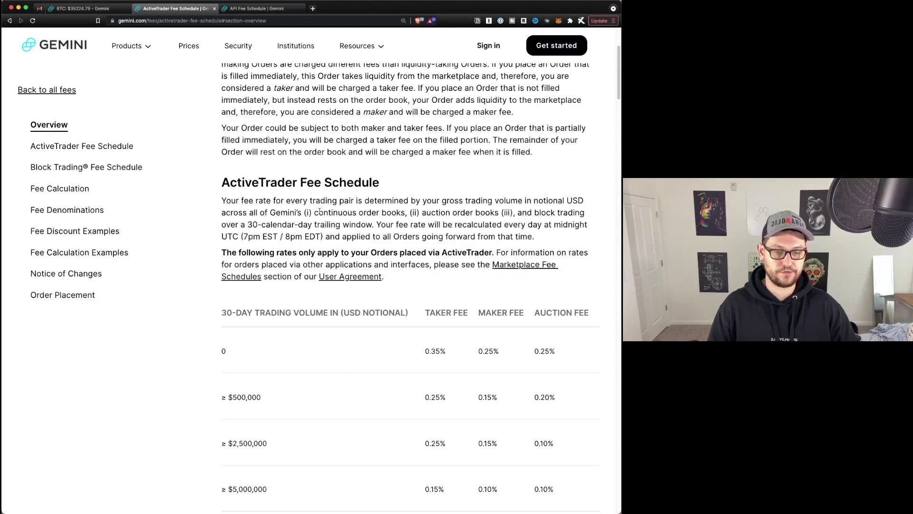
{"action": "double_click", "coordinate": [426, 329]}
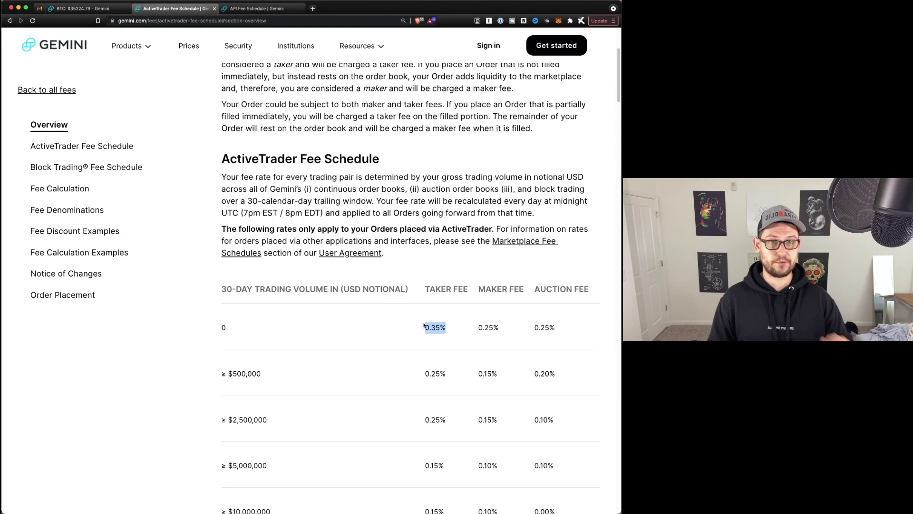
{"action": "double_click", "coordinate": [487, 330]}
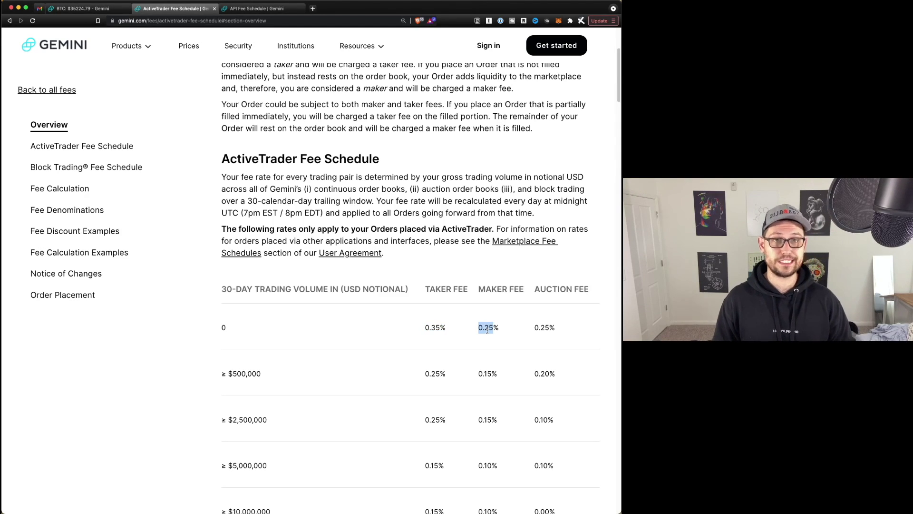
{"action": "key", "text": "alt+space"}
{"action": "type", "text": "10/0.25"}
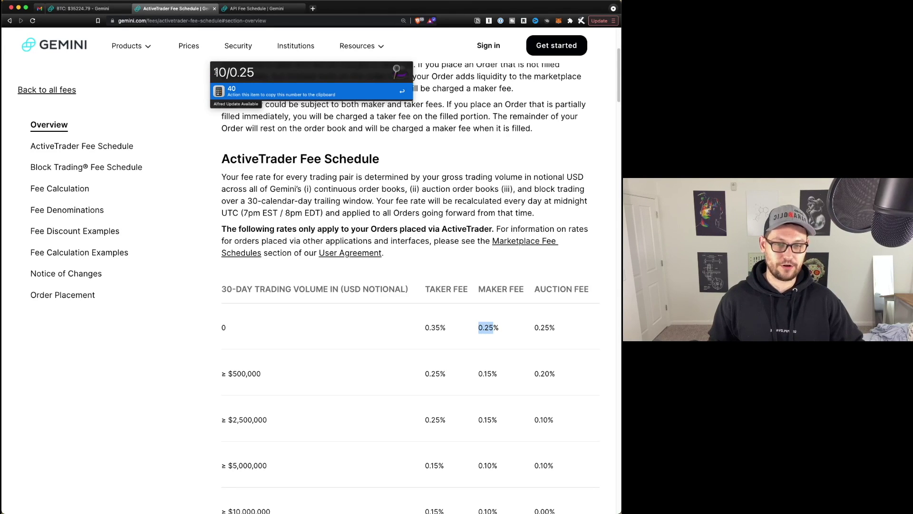
{"action": "left_click", "coordinate": [267, 72]}
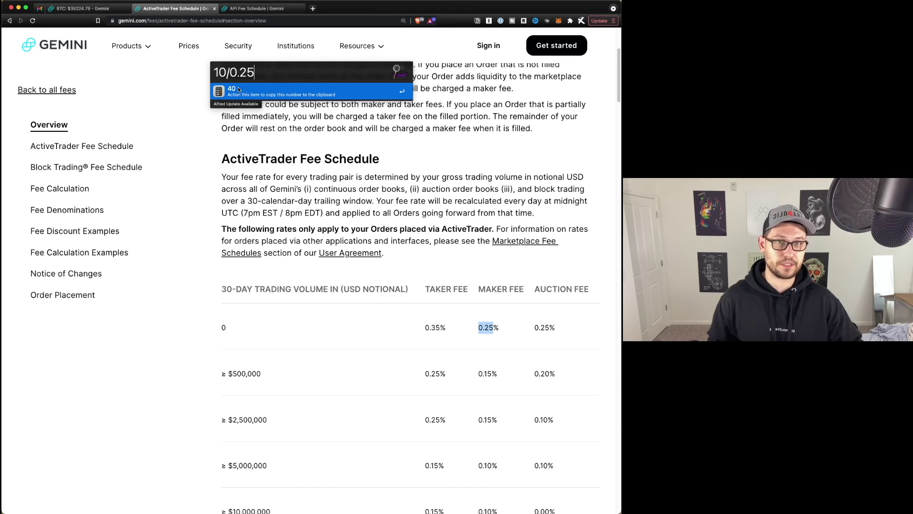
{"action": "double_click", "coordinate": [222, 74]}
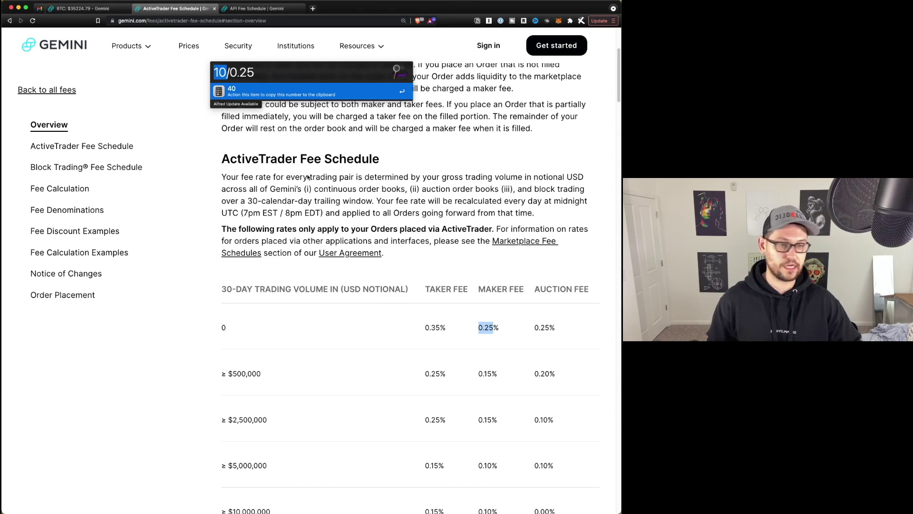
Compare the taker and maker fees side by side under the TAKER FEE heading
{"action": "left_click_drag", "start_coordinate": [446, 327], "coordinate": [438, 328]}
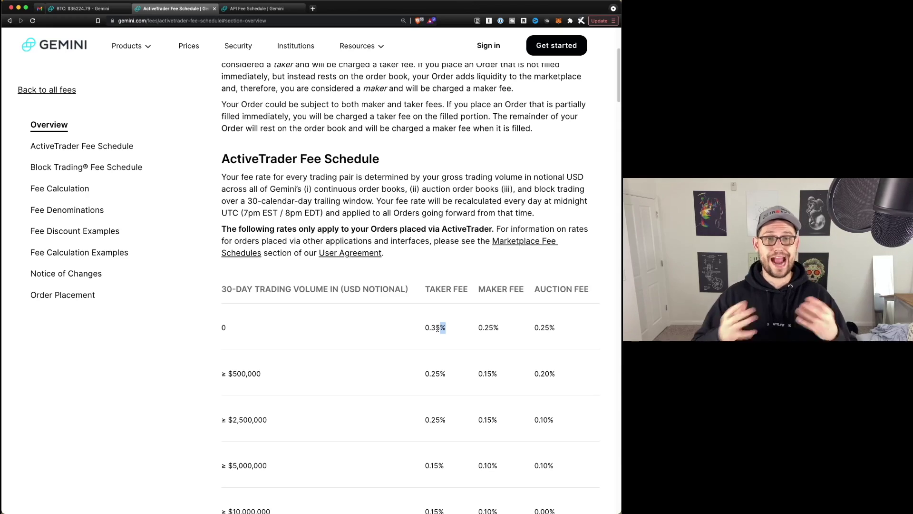
{"action": "left_click_drag", "start_coordinate": [433, 328], "coordinate": [494, 327]}
{"action": "left_click", "coordinate": [490, 328]}
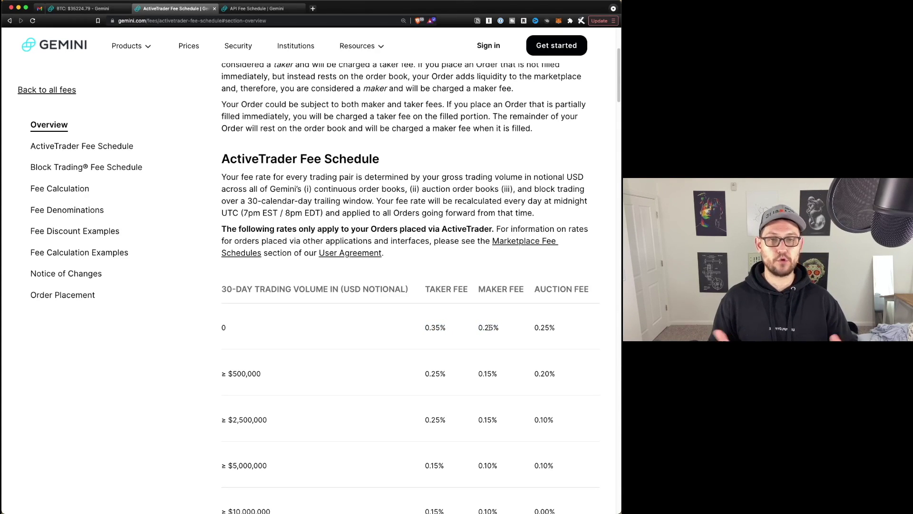
{"action": "triple_click", "coordinate": [444, 289]}
{"action": "left_click", "coordinate": [474, 291]}
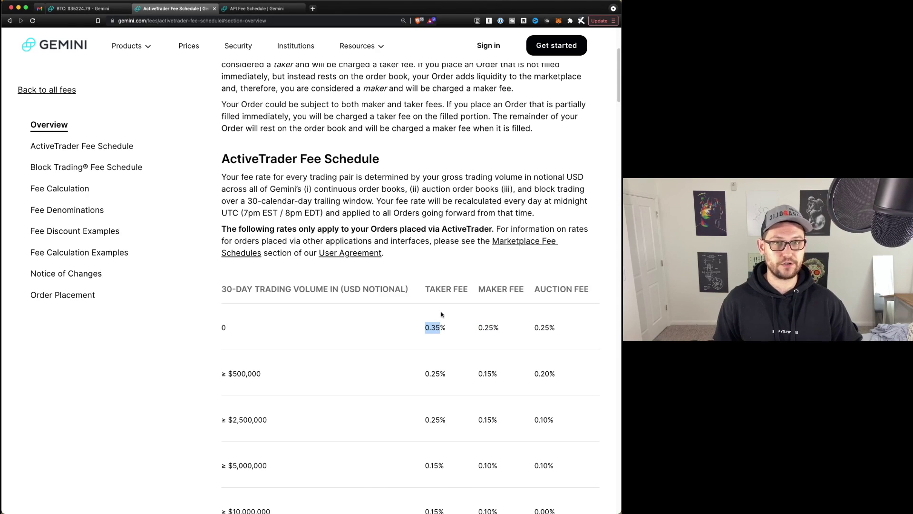
Return to the Bitcoin buy page and open Account > Settings
{"action": "key", "text": "ctrl+shift+Tab"}
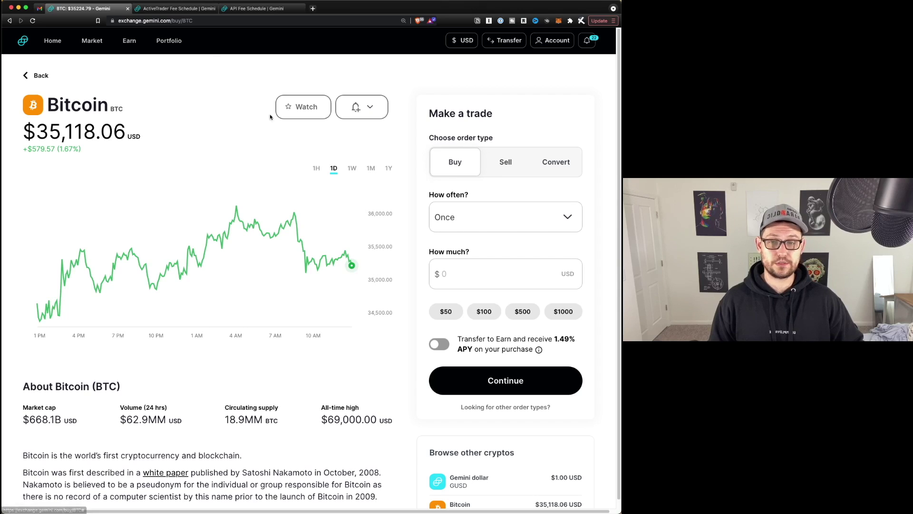
{"action": "left_click", "coordinate": [552, 40]}
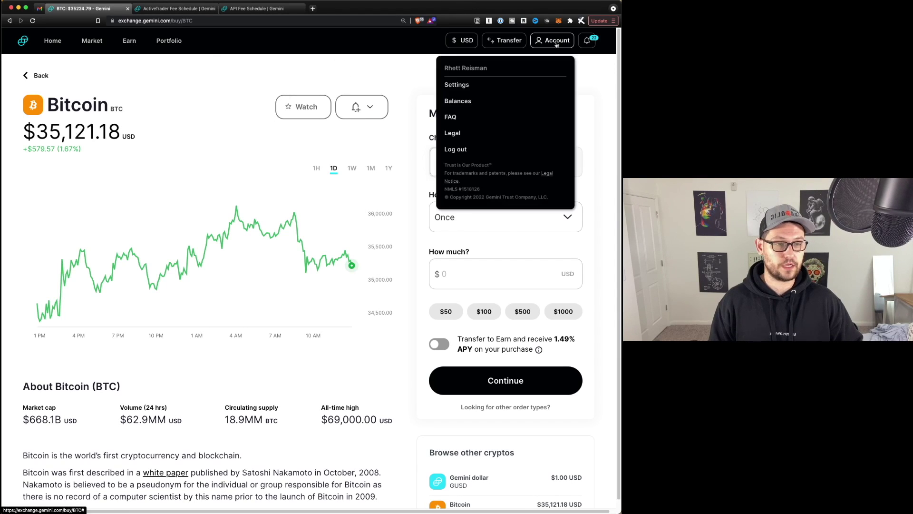
{"action": "left_click", "coordinate": [472, 85]}
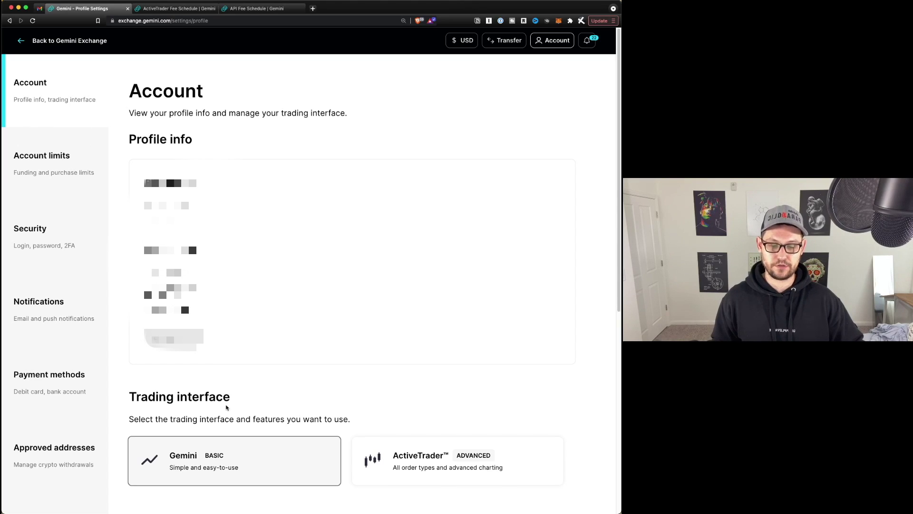
Change the Trading interface setting to ActiveTrader
{"action": "triple_click", "coordinate": [133, 400]}
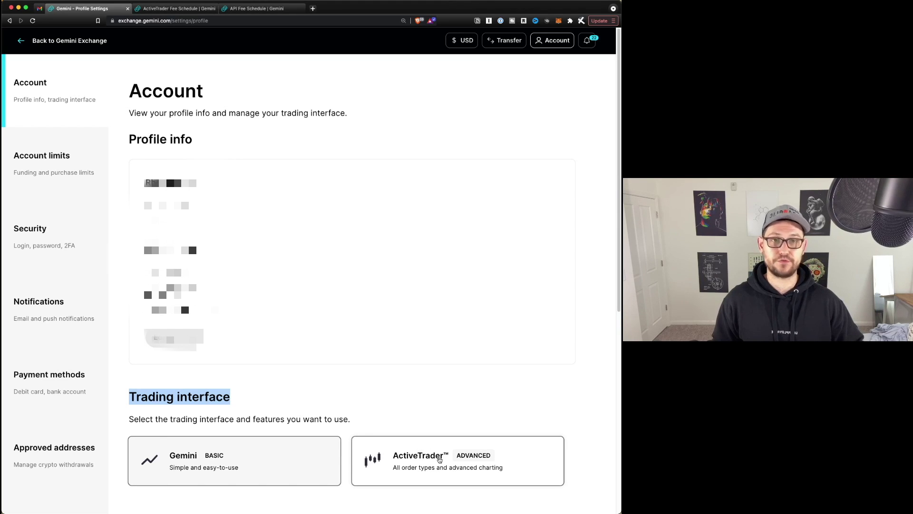
{"action": "left_click", "coordinate": [439, 459]}
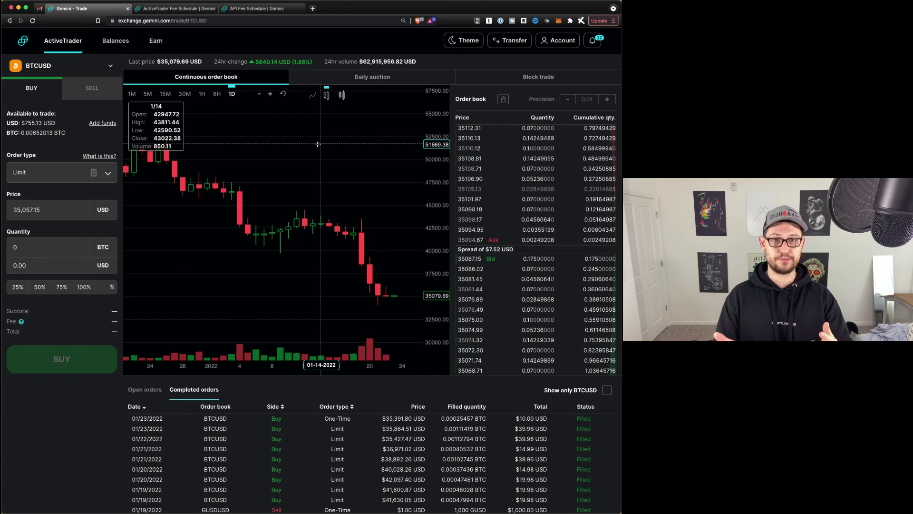
Zoom the trading page in and open the BTCUSD pair selector
{"action": "key", "text": "super+equal"}
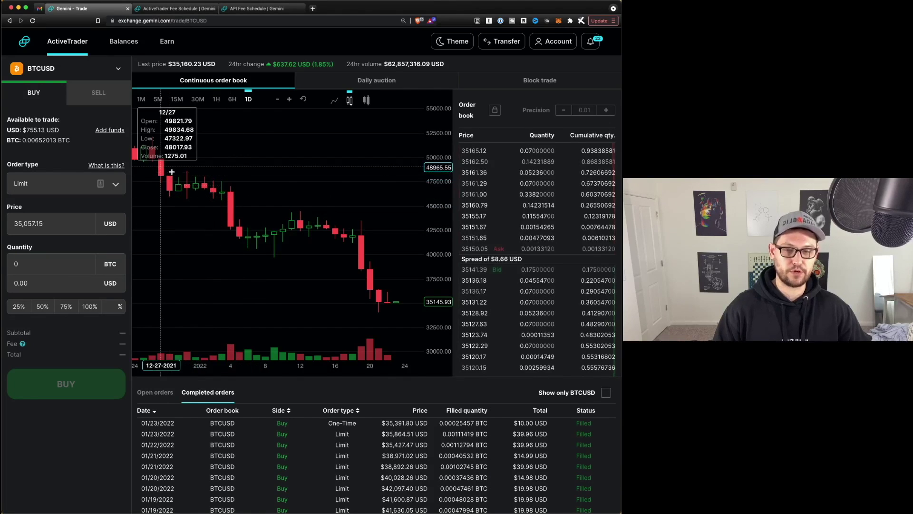
{"action": "left_click", "coordinate": [56, 71]}
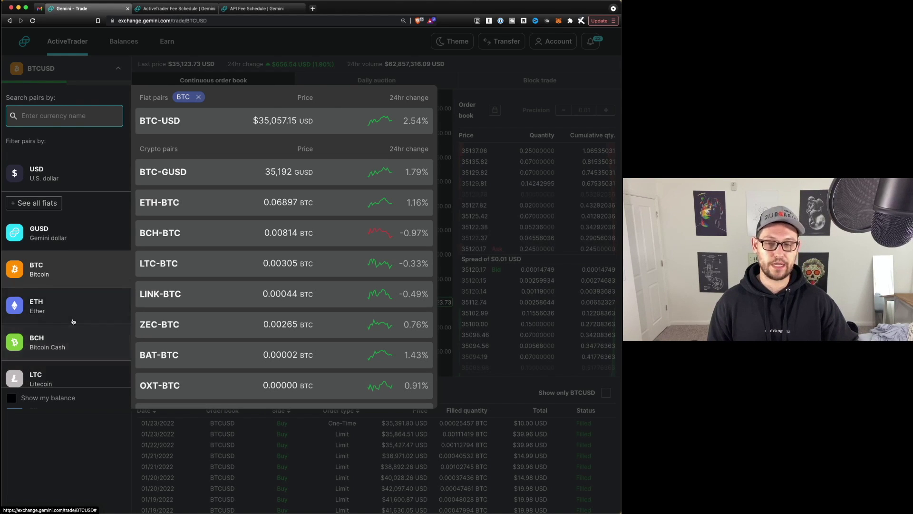
Switch to the KNC-USD market, then back to the BTC-USD market
{"action": "scroll", "coordinate": [66, 309], "scroll_direction": "down", "scroll_amount": 8}
{"action": "scroll", "coordinate": [75, 315], "scroll_direction": "down", "scroll_amount": 5}
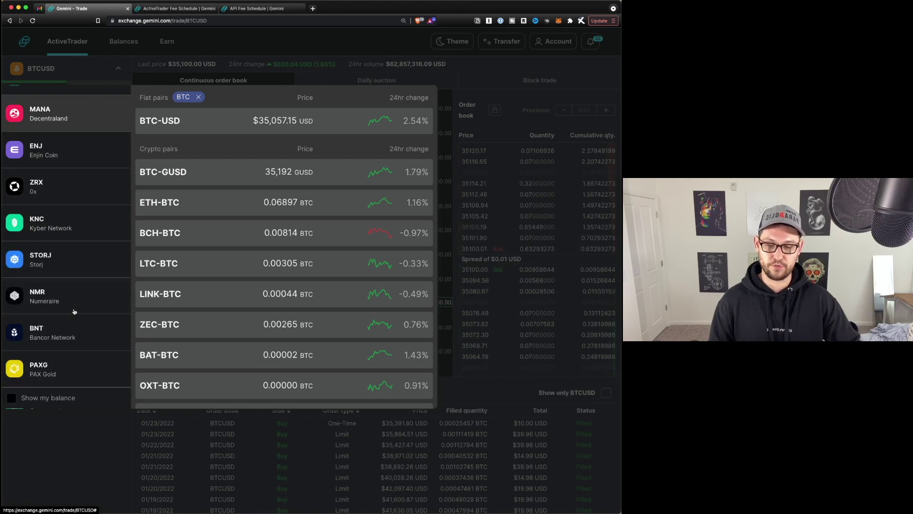
{"action": "left_click", "coordinate": [62, 220]}
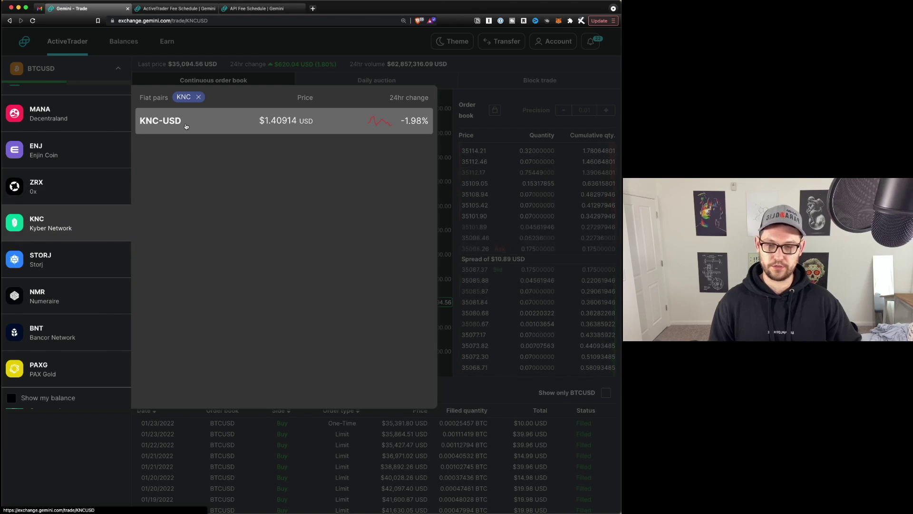
{"action": "left_click", "coordinate": [187, 125]}
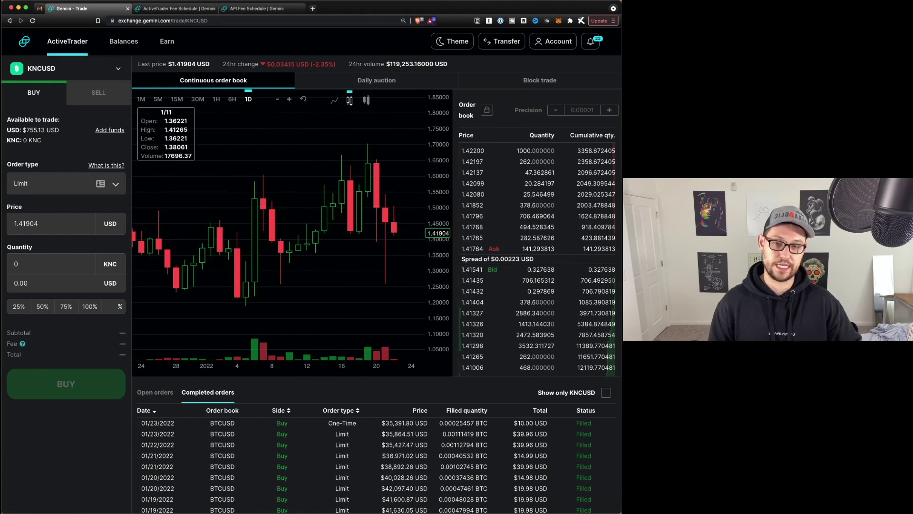
{"action": "left_click", "coordinate": [90, 69]}
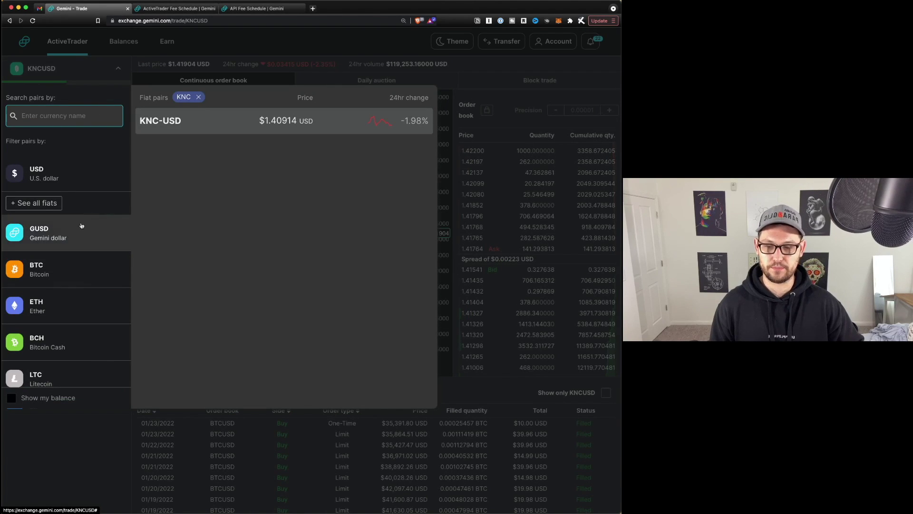
{"action": "left_click", "coordinate": [72, 269]}
{"action": "left_click", "coordinate": [220, 122]}
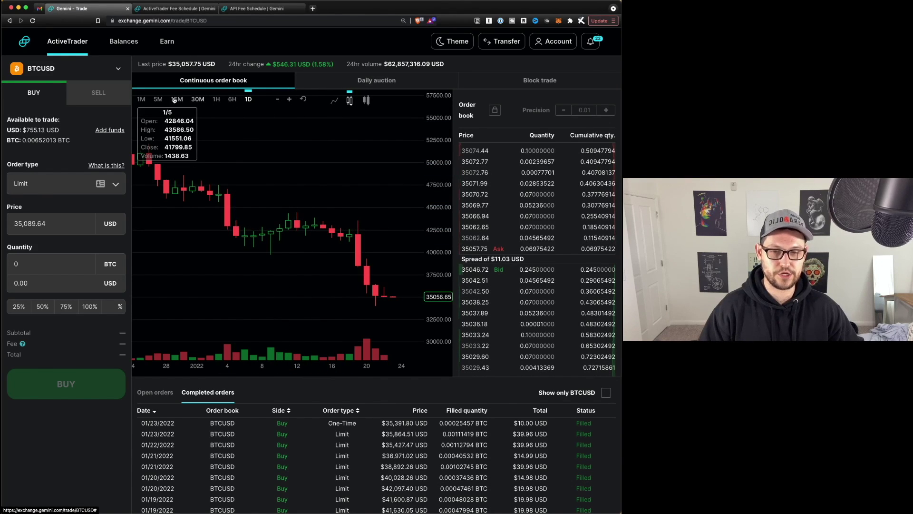
Step the BTCUSD chart through 1H, 30M and 15M to 5M candles, zooming in
{"action": "left_click", "coordinate": [216, 100]}
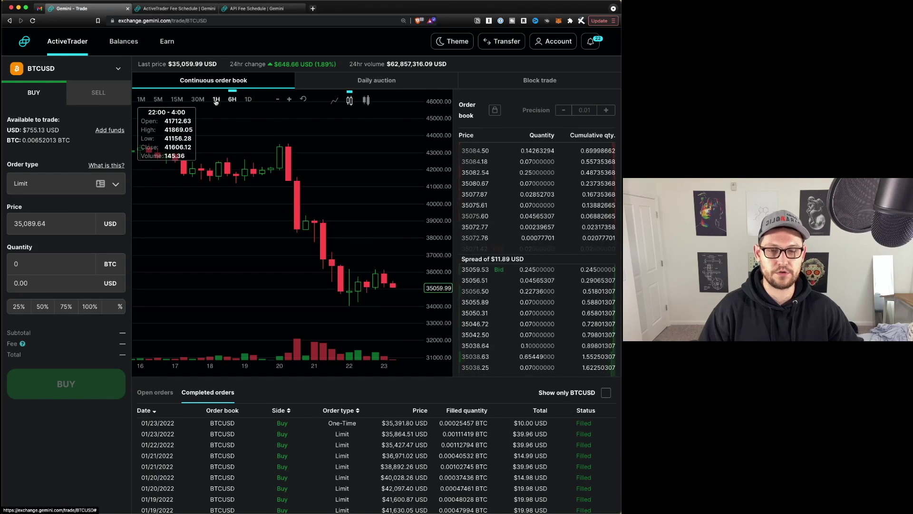
{"action": "left_click", "coordinate": [197, 99]}
{"action": "left_click", "coordinate": [177, 99]}
{"action": "left_click", "coordinate": [158, 99]}
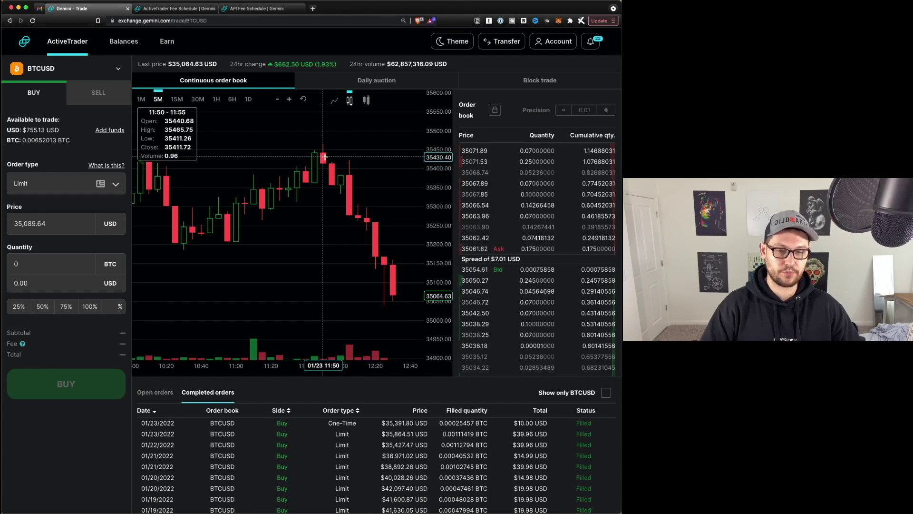
{"action": "key", "text": "super+equal"}
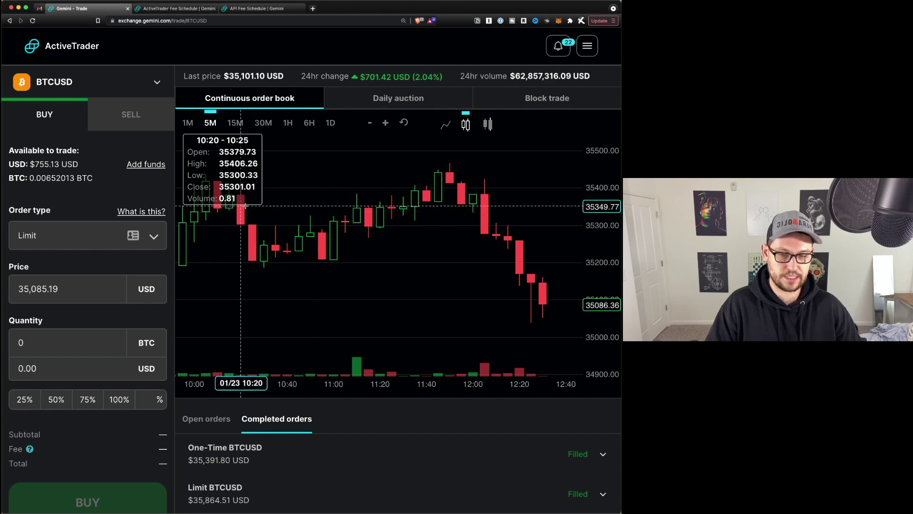
Set the chart to 1D, try line and candle styles, and zoom the page out
{"action": "left_click", "coordinate": [330, 123]}
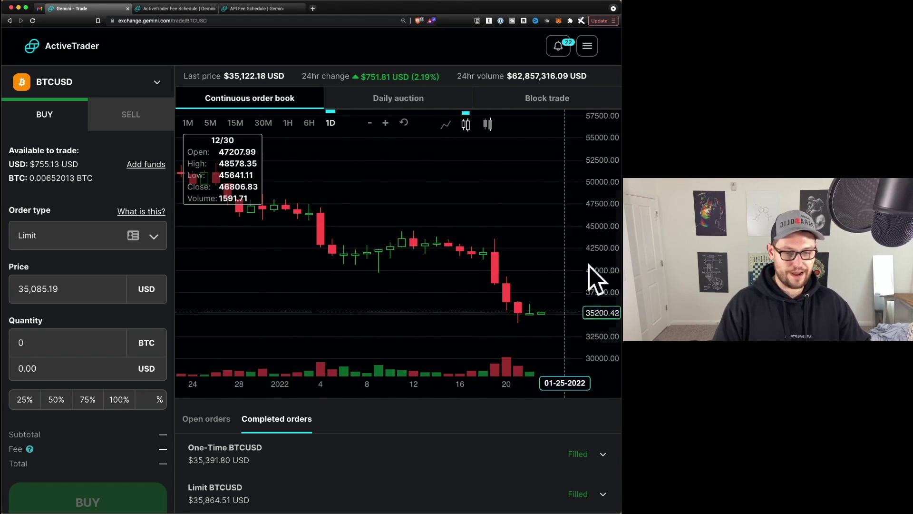
{"action": "left_click", "coordinate": [449, 126]}
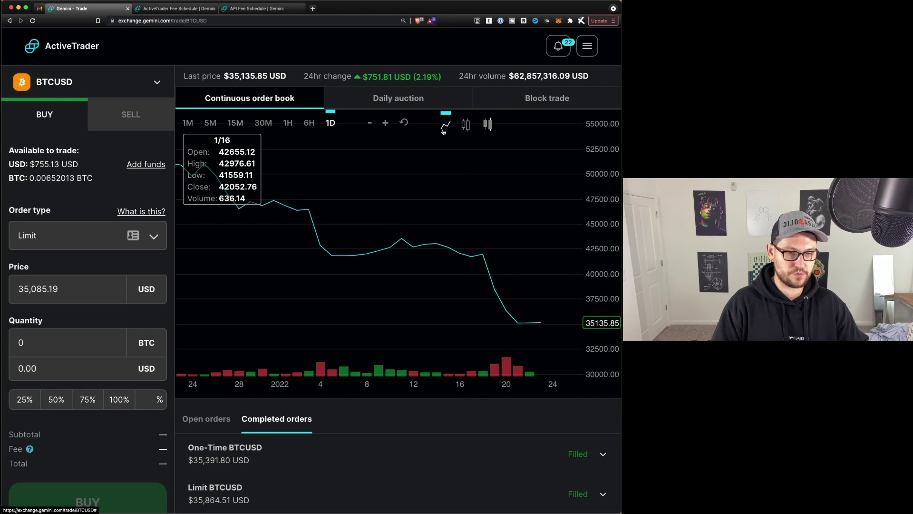
{"action": "left_click", "coordinate": [488, 125]}
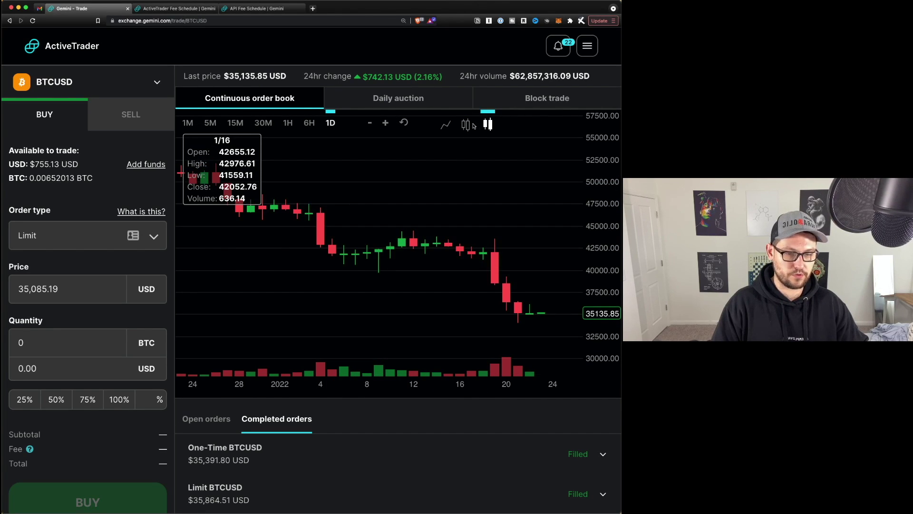
{"action": "left_click", "coordinate": [467, 125]}
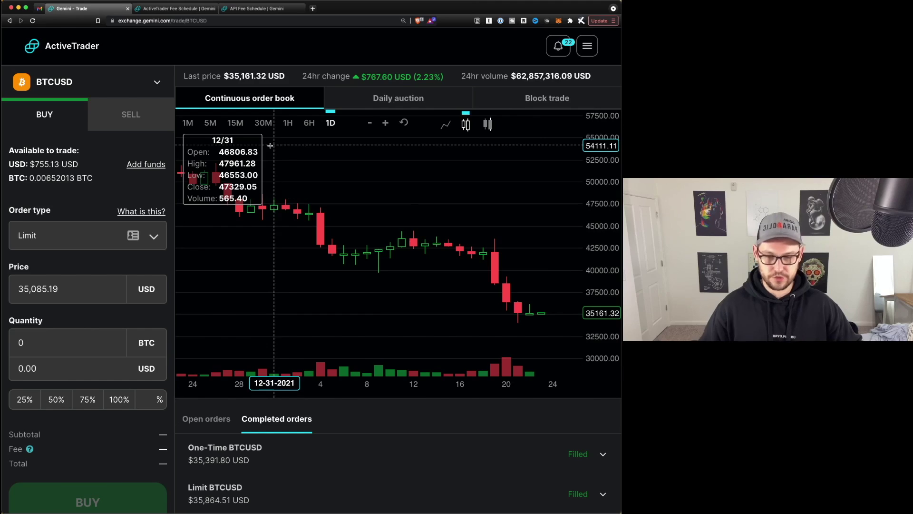
{"action": "key", "text": "super+minus"}
{"action": "key", "text": "super+minus"}
{"action": "key", "text": "super+minus"}
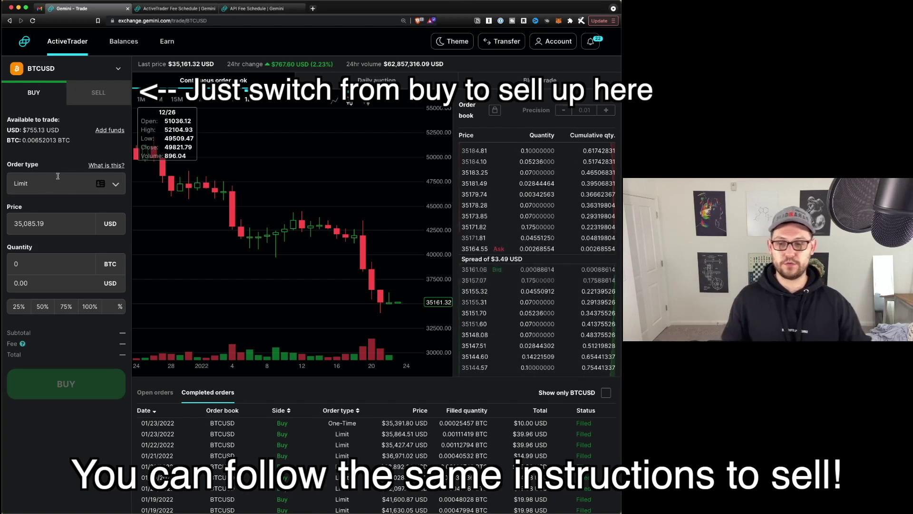
Set the order type to Market and glance at the ActiveTrader fee schedule
{"action": "left_click", "coordinate": [24, 186]}
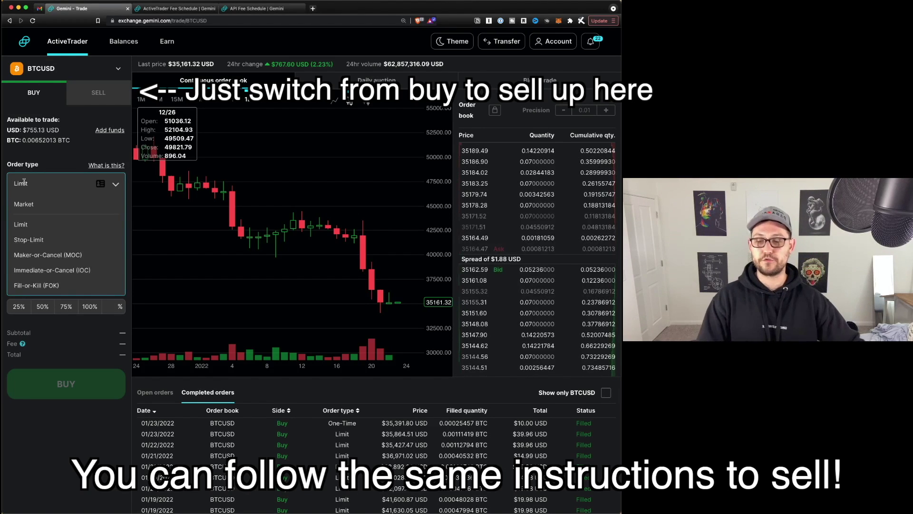
{"action": "left_click", "coordinate": [41, 223]}
{"action": "left_click", "coordinate": [186, 9]}
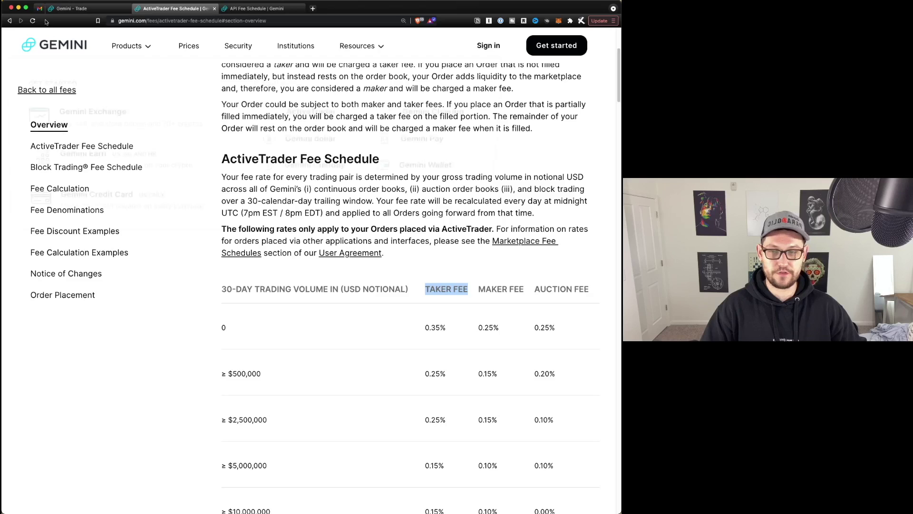
{"action": "key", "text": "ctrl+shift+Tab"}
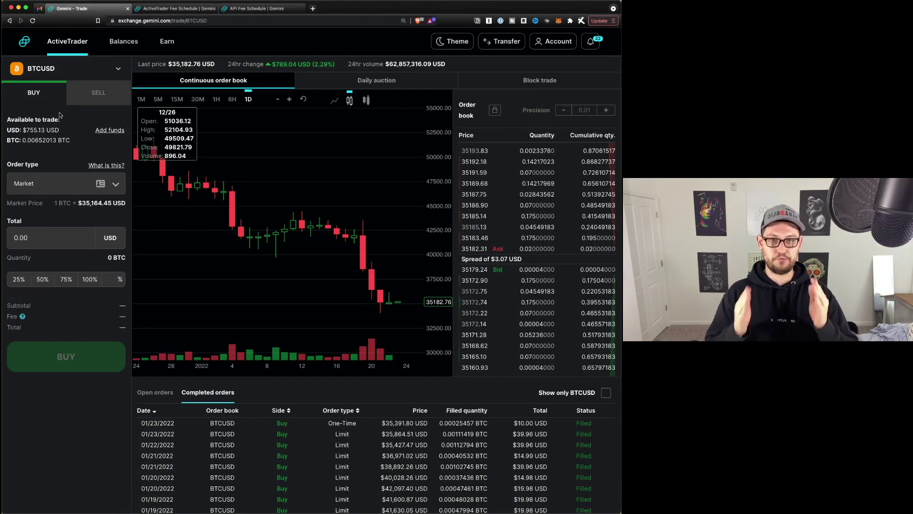
Enter a $10 order total for a Bitcoin market buy, noting the $0.03 fee, and submit
{"action": "left_click", "coordinate": [15, 237]}
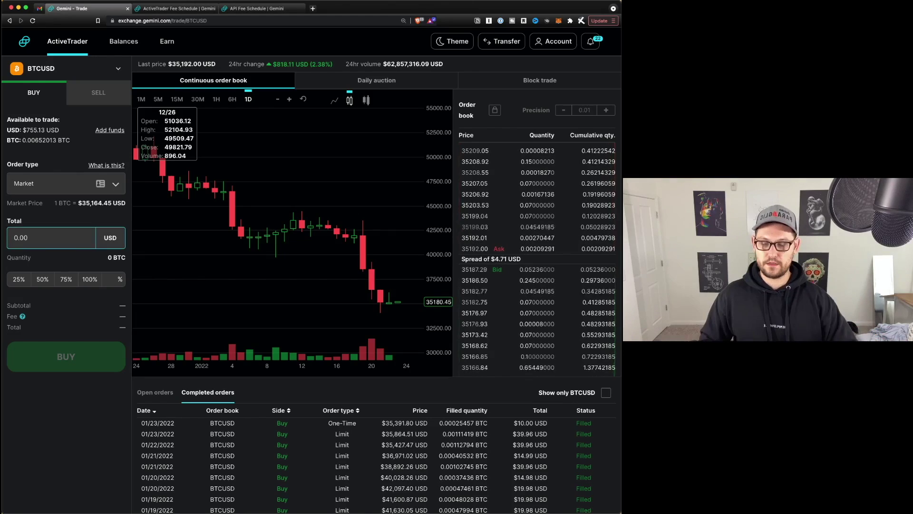
{"action": "type", "text": "10"}
{"action": "double_click", "coordinate": [98, 314]}
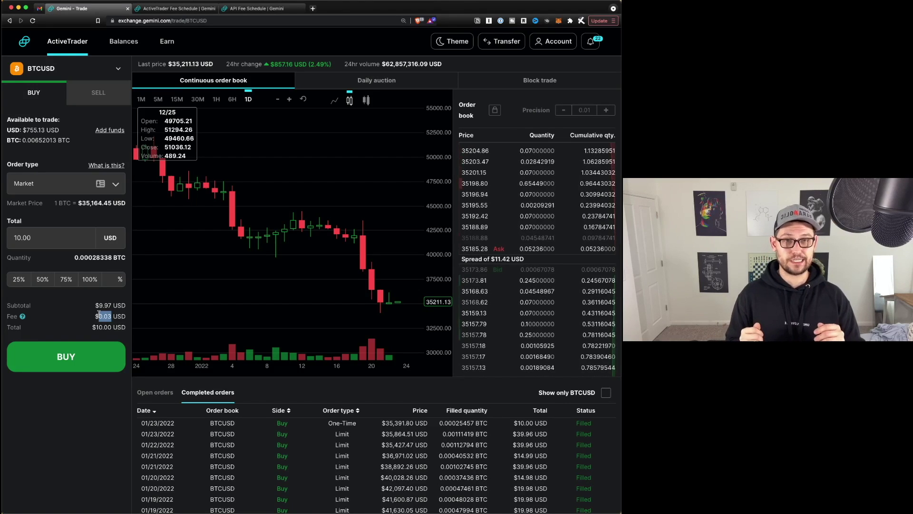
{"action": "triple_click", "coordinate": [101, 328]}
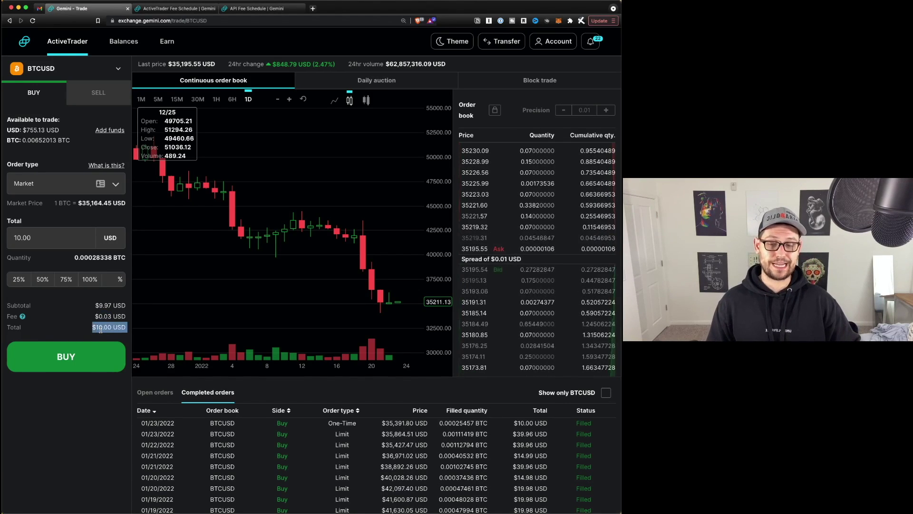
{"action": "left_click", "coordinate": [82, 353]}
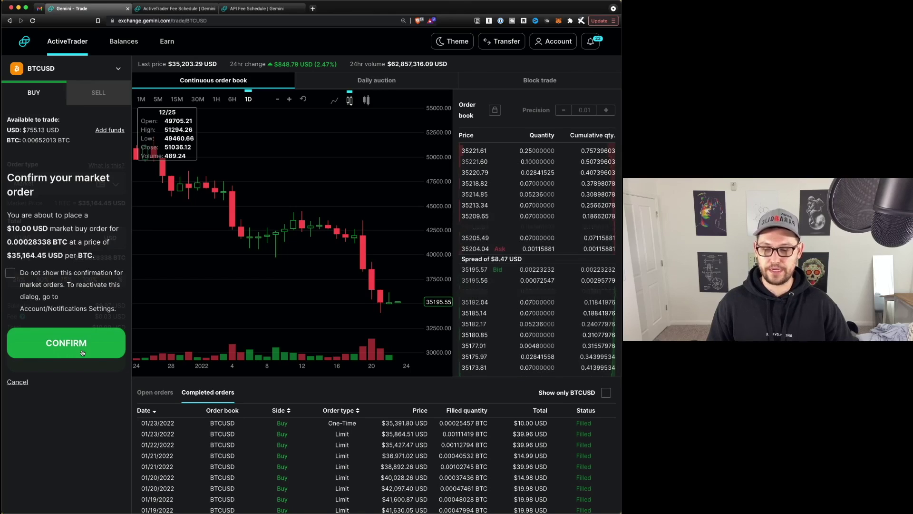
Confirm the $10.00 market buy of 0.00028338 BTC at 35,164.45, then go to the Gmail email
{"action": "triple_click", "coordinate": [21, 230]}
{"action": "left_click", "coordinate": [21, 231]}
{"action": "left_click_drag", "start_coordinate": [52, 229], "coordinate": [93, 229]}
{"action": "double_click", "coordinate": [28, 242]}
{"action": "left_click", "coordinate": [35, 255]}
{"action": "double_click", "coordinate": [34, 254]}
{"action": "left_click", "coordinate": [60, 349]}
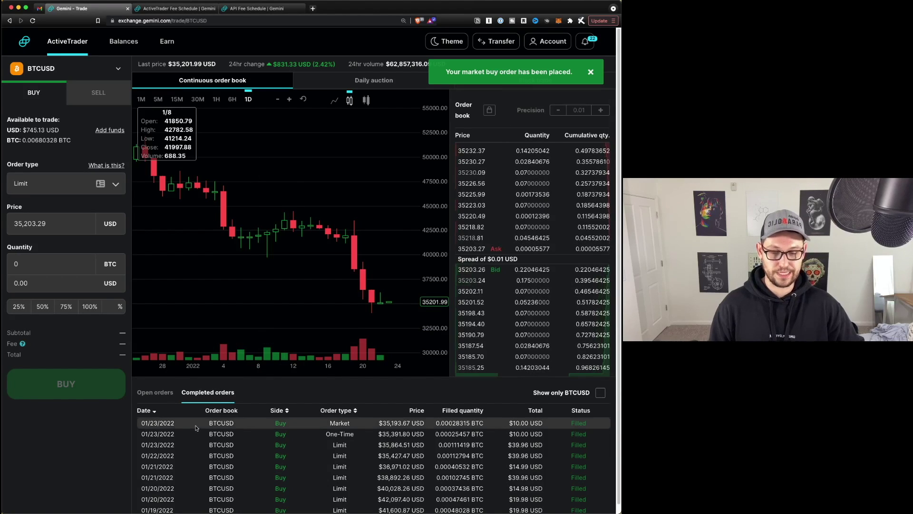
{"action": "double_click", "coordinate": [340, 423]}
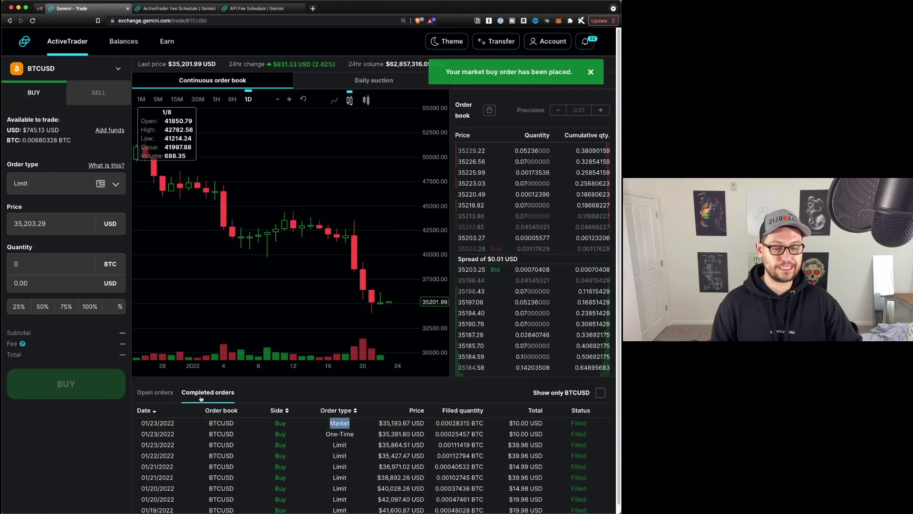
{"action": "key", "text": "super+1"}
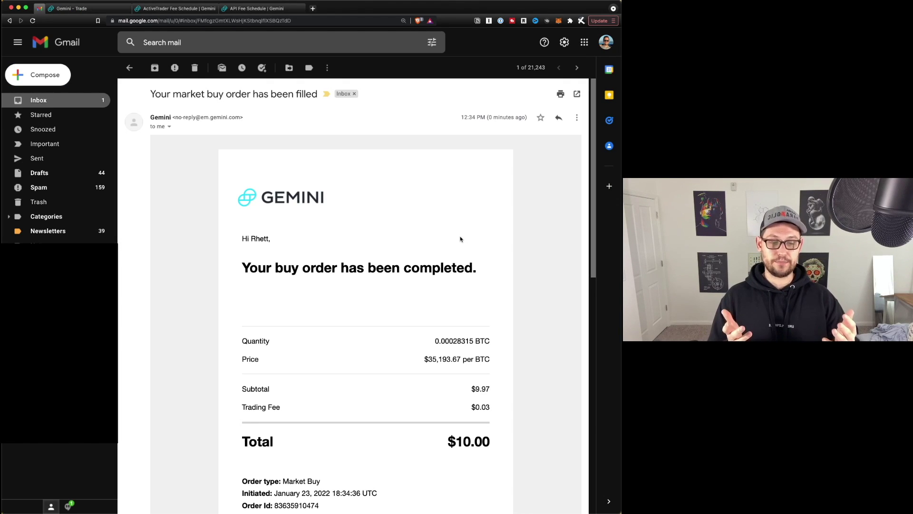
Review the receipt (0.00028315 BTC at $35,193.67, $9.97 subtotal, $0.03 fee) and the earlier $10.00 buy email
{"action": "triple_click", "coordinate": [330, 260]}
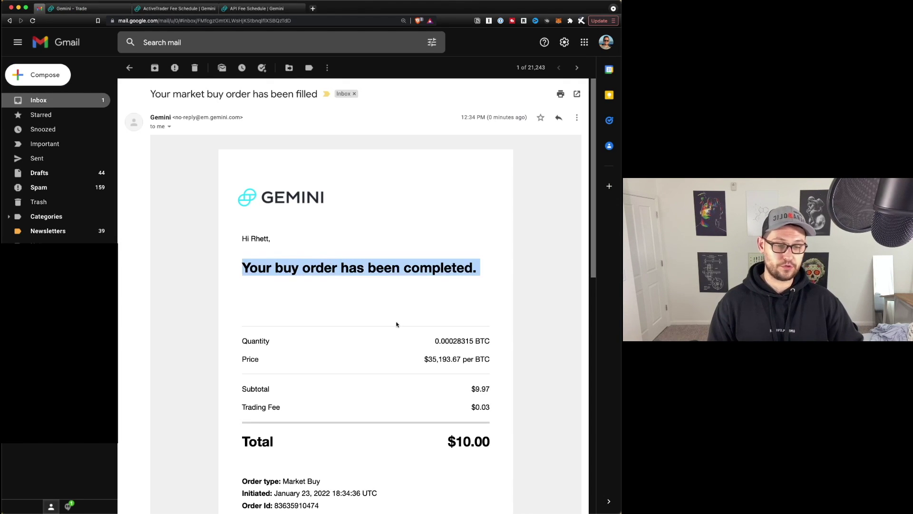
{"action": "double_click", "coordinate": [454, 341]}
{"action": "double_click", "coordinate": [445, 358]}
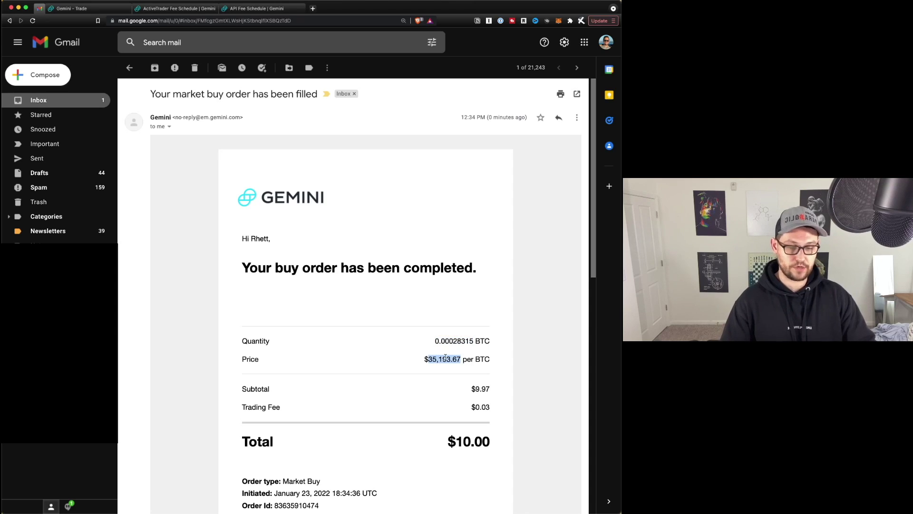
{"action": "double_click", "coordinate": [477, 389]}
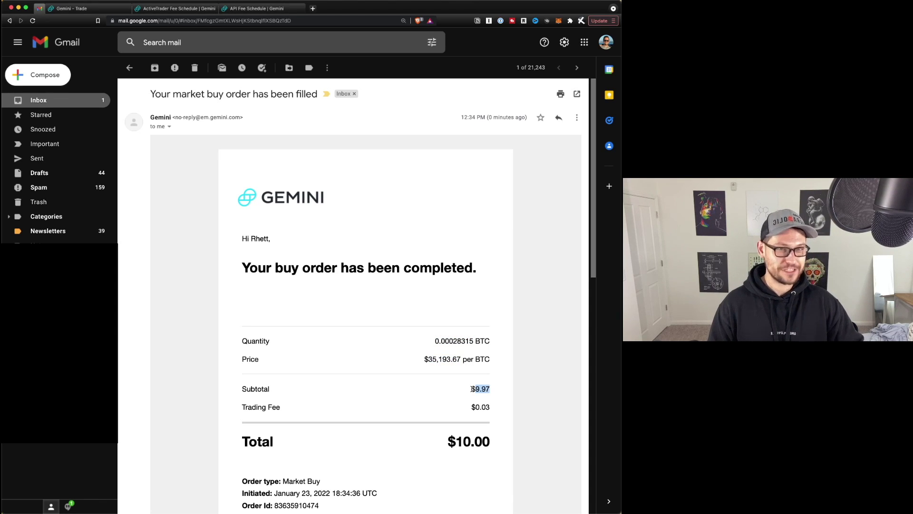
{"action": "left_click_drag", "start_coordinate": [464, 389], "coordinate": [493, 406]}
{"action": "left_click", "coordinate": [501, 413]}
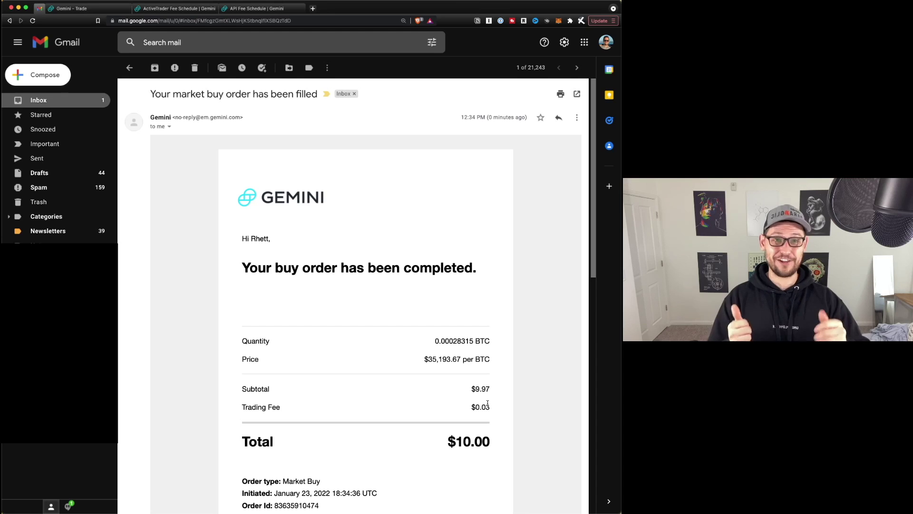
{"action": "key", "text": "j"}
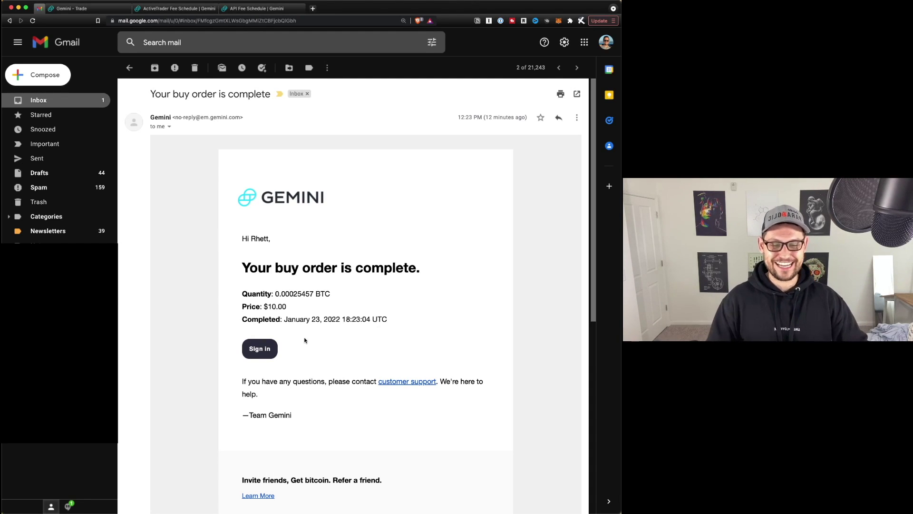
{"action": "triple_click", "coordinate": [271, 304]}
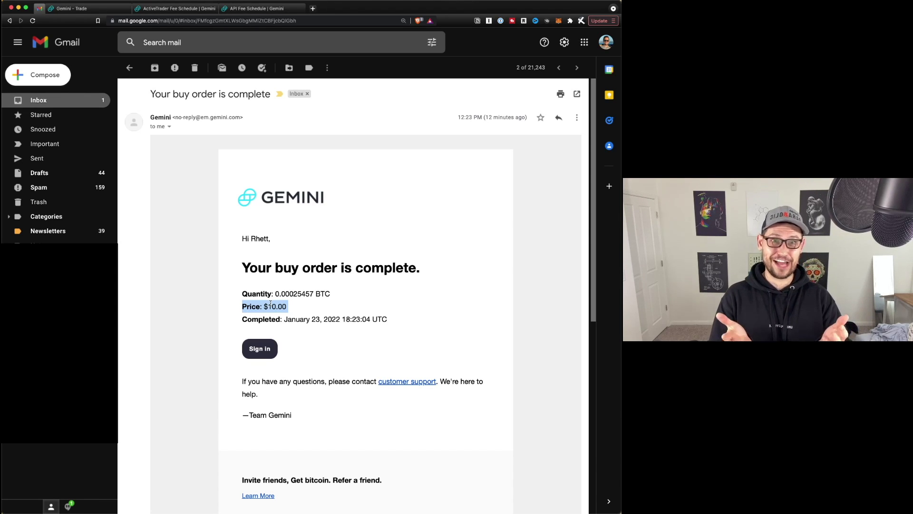
Check the 0.35% zero-volume taker fee on the ActiveTrader Fee Schedule page
{"action": "key", "text": "super+3"}
{"action": "double_click", "coordinate": [433, 328]}
{"action": "left_click", "coordinate": [433, 326]}
{"action": "double_click", "coordinate": [433, 327]}
{"action": "left_click_drag", "start_coordinate": [428, 285], "coordinate": [429, 285]}
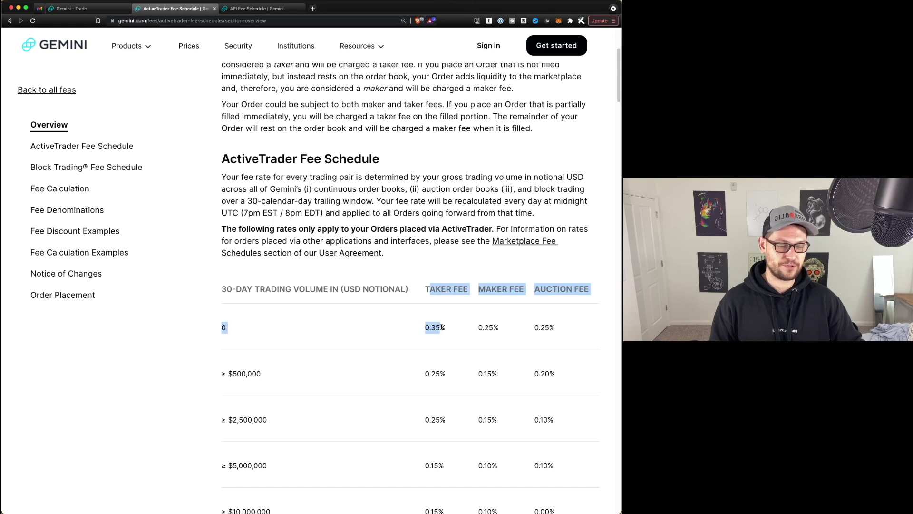